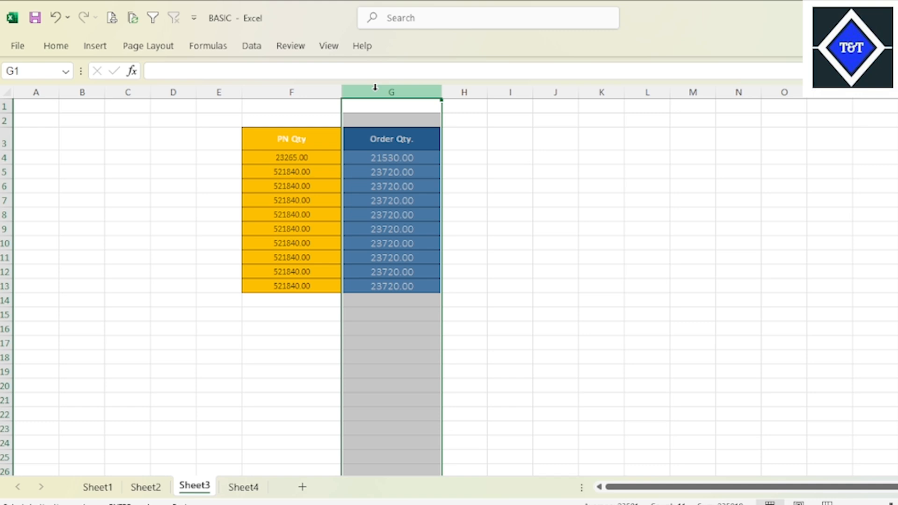
Insert a blank column at column G, between the PN Qty and Order Qty columns
{"action": "left_click", "coordinate": [47, 52]}
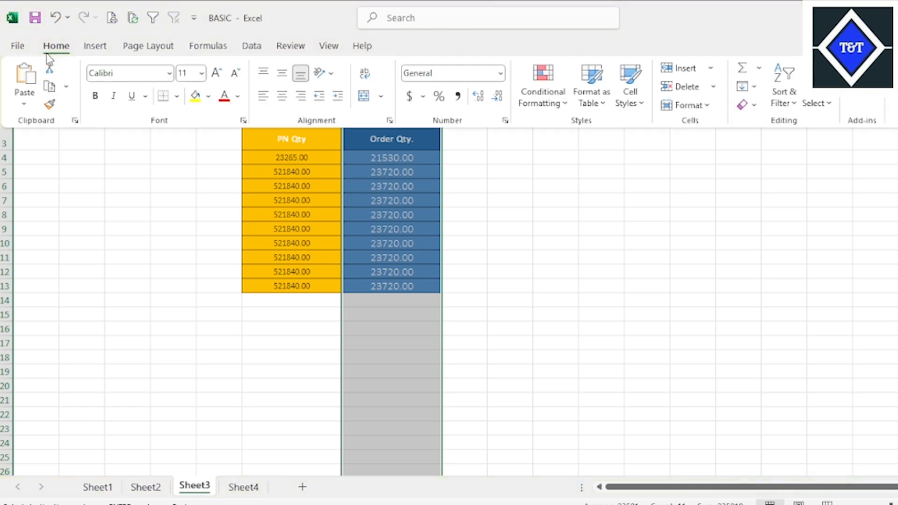
{"action": "left_click", "coordinate": [681, 68]}
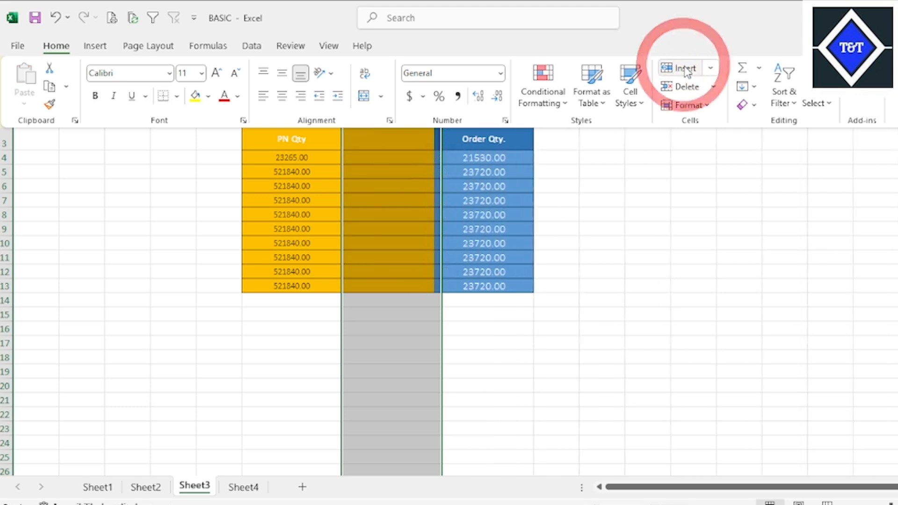
{"action": "left_click", "coordinate": [595, 276]}
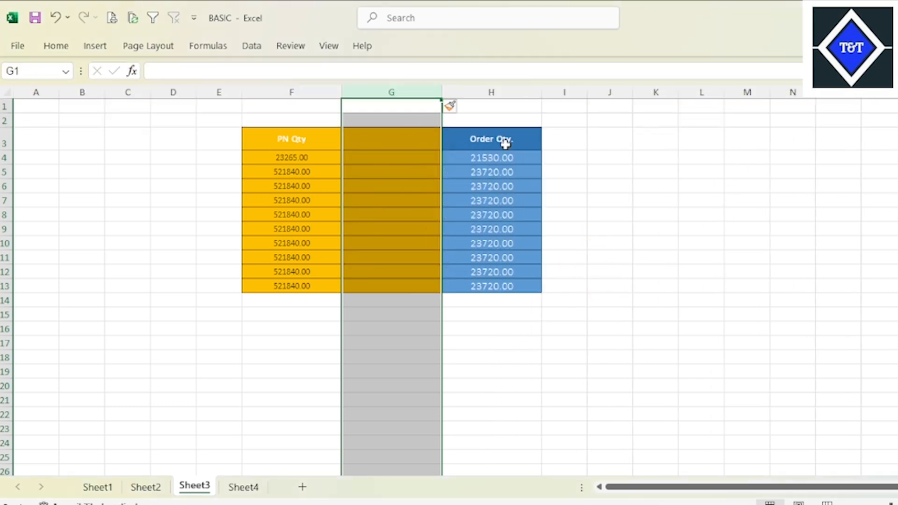
Insert a blank row above row 6 of the table, and another blank row above row 12
{"action": "left_click", "coordinate": [5, 186]}
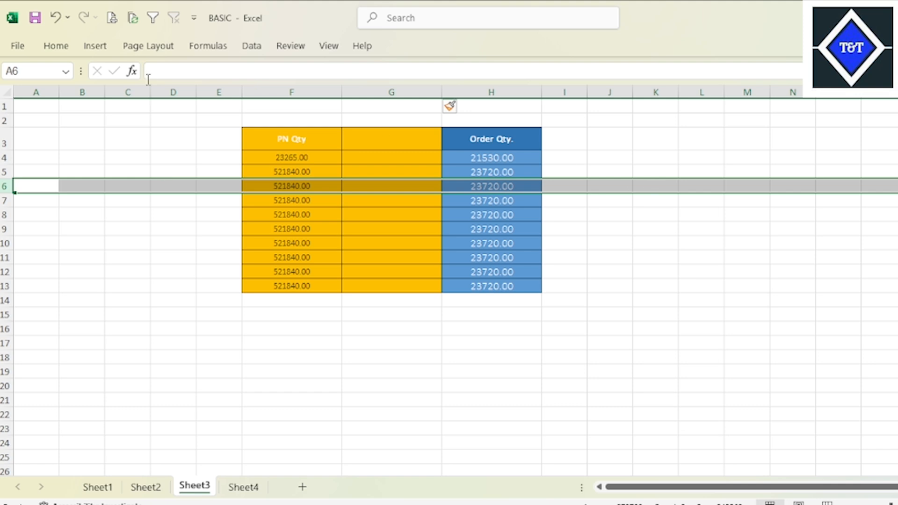
{"action": "left_click", "coordinate": [54, 48]}
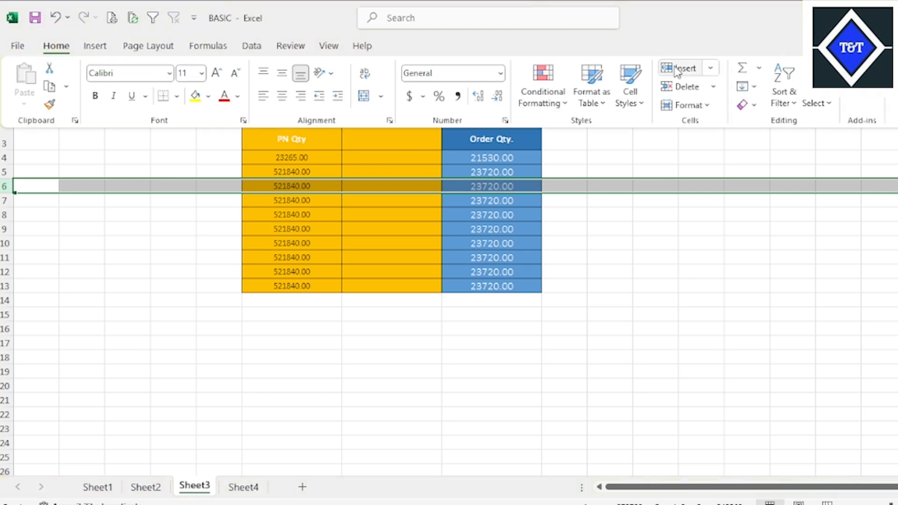
{"action": "left_click", "coordinate": [676, 68]}
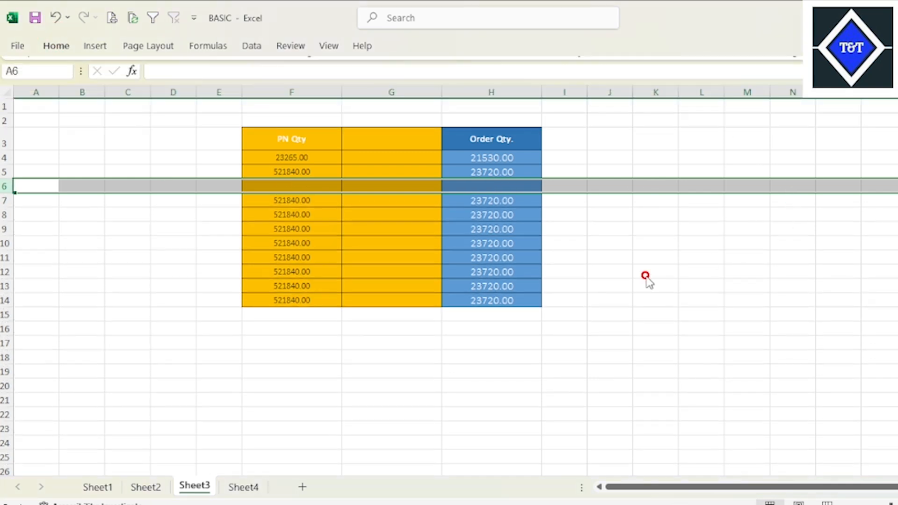
{"action": "left_click", "coordinate": [4, 271]}
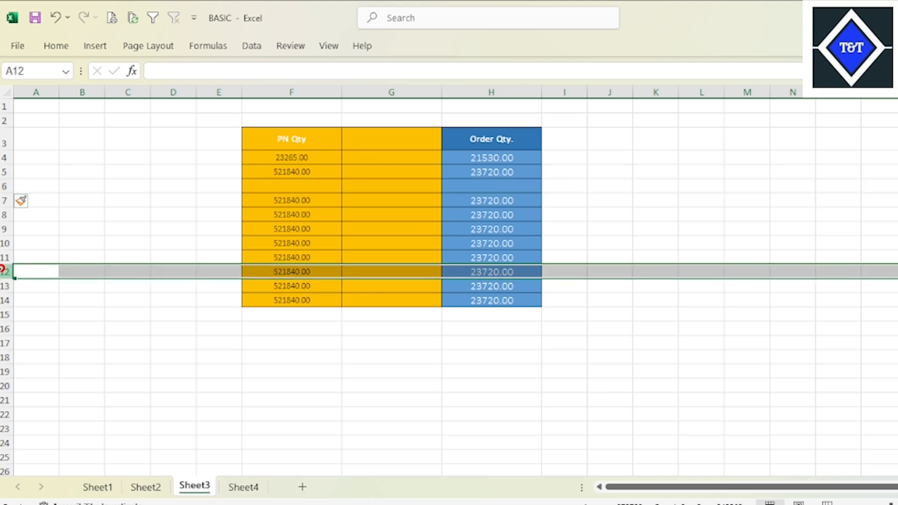
{"action": "left_click", "coordinate": [56, 47]}
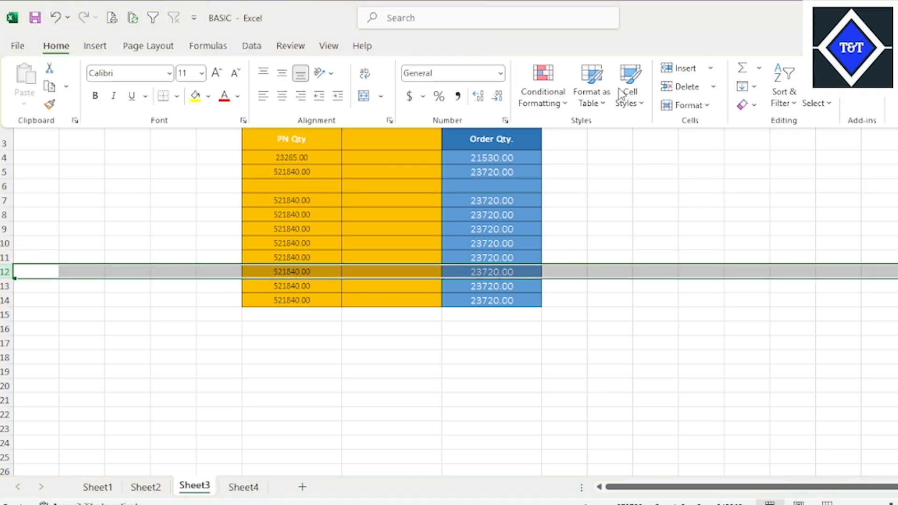
{"action": "left_click", "coordinate": [683, 70]}
{"action": "left_click", "coordinate": [605, 310]}
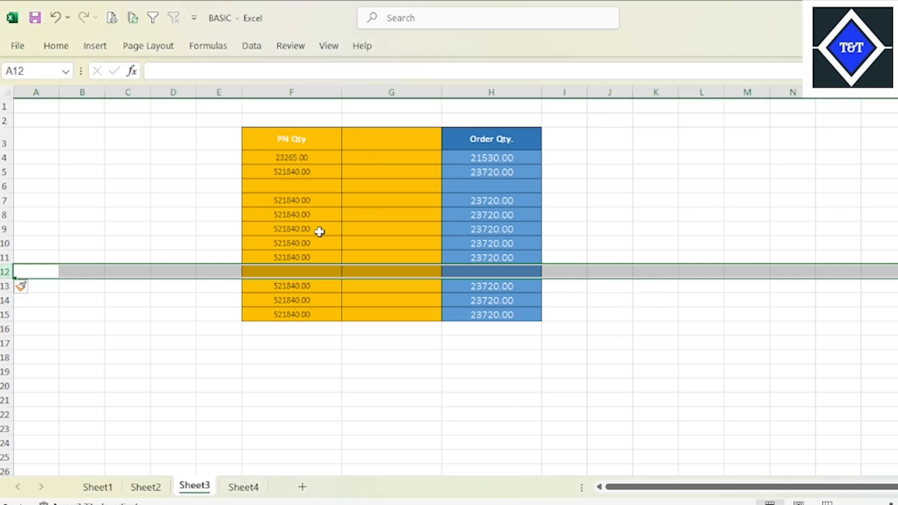
Insert a blank sheet row above row 10 of the table, and another blank row above row 8
{"action": "left_click", "coordinate": [4, 243]}
{"action": "left_click", "coordinate": [53, 46]}
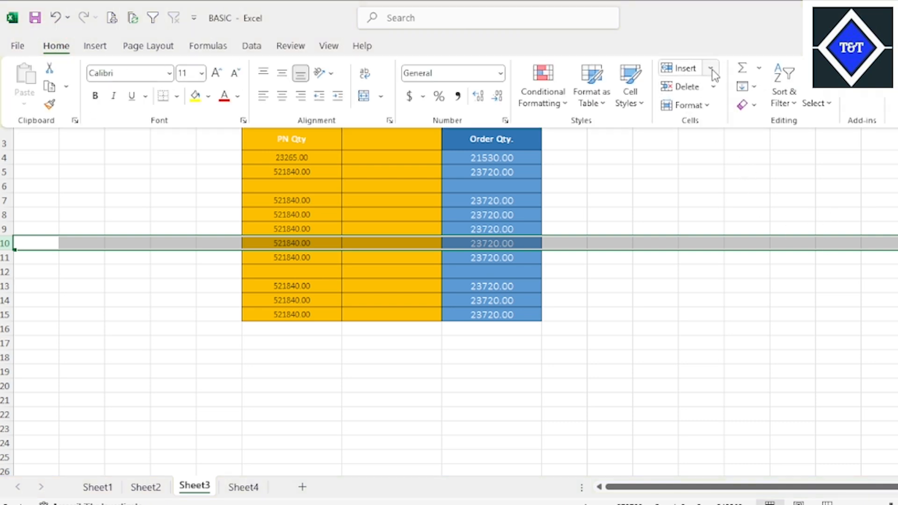
{"action": "left_click", "coordinate": [711, 69]}
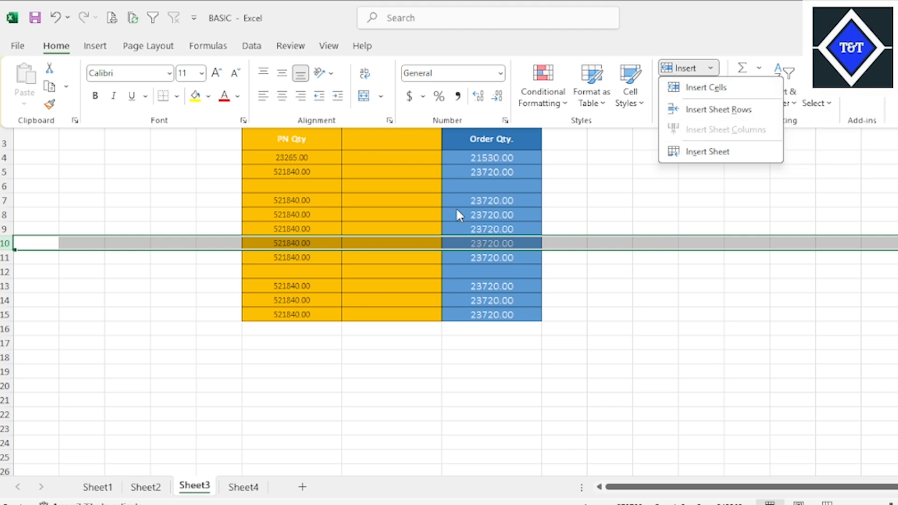
{"action": "left_click", "coordinate": [706, 113]}
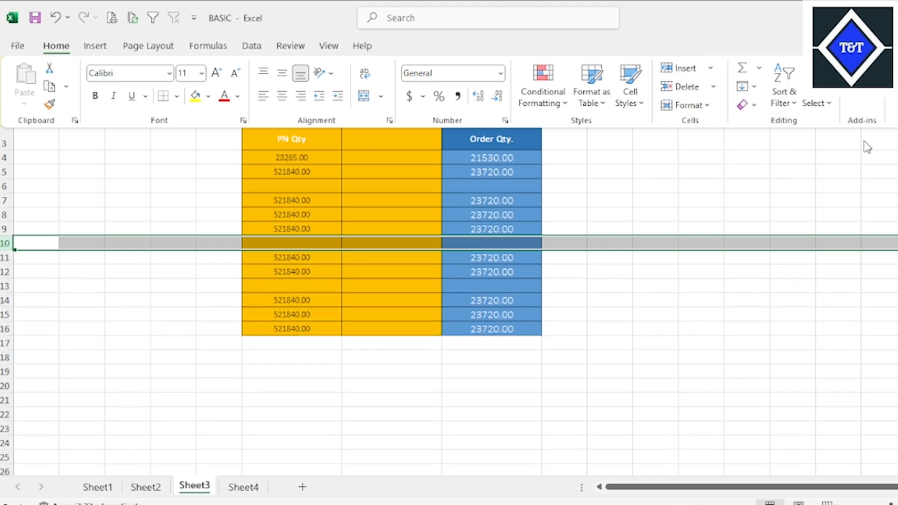
{"action": "left_click", "coordinate": [180, 220]}
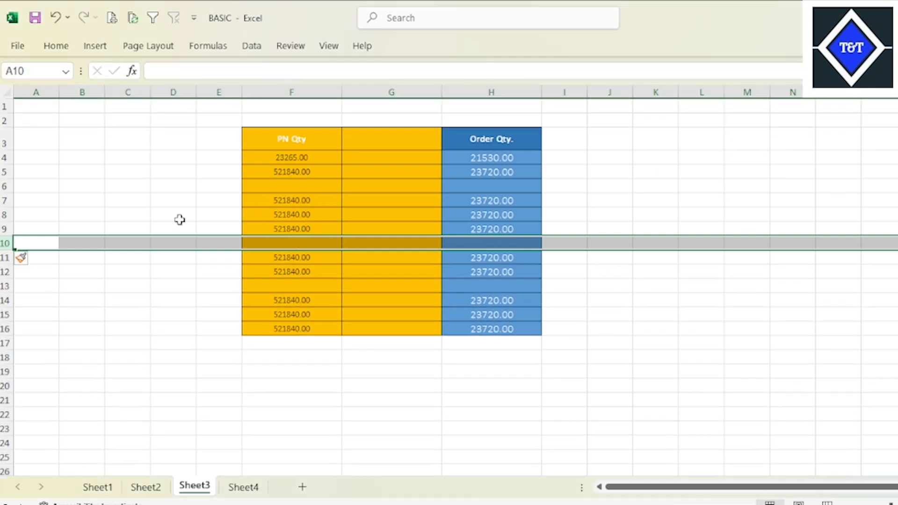
{"action": "left_click", "coordinate": [5, 217]}
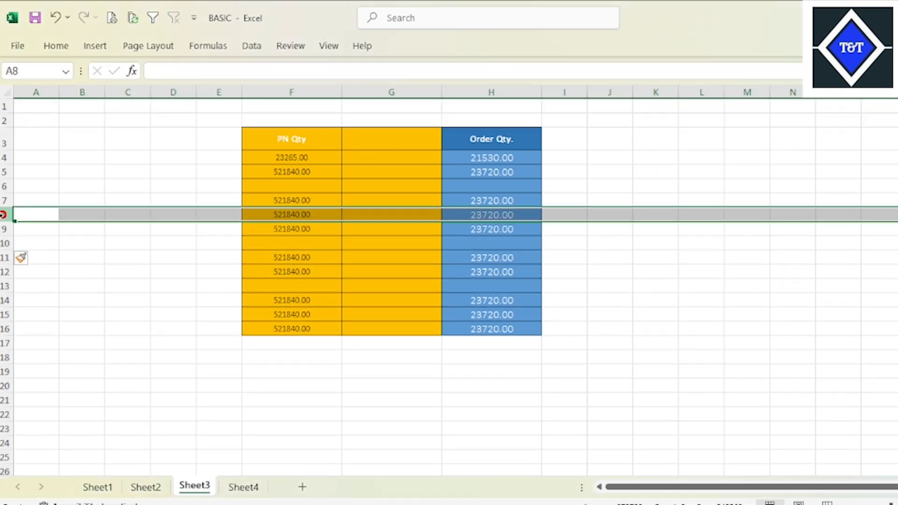
{"action": "left_click", "coordinate": [47, 45]}
{"action": "left_click", "coordinate": [711, 69]}
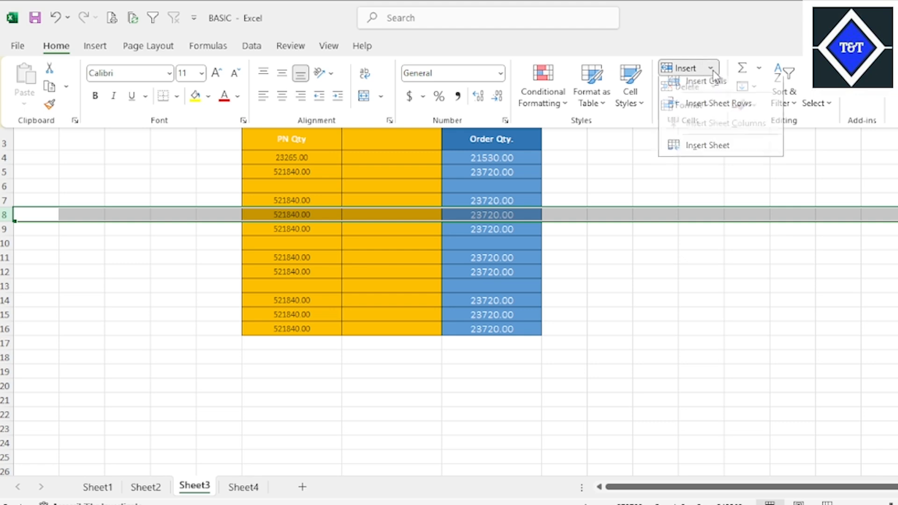
{"action": "left_click", "coordinate": [711, 89]}
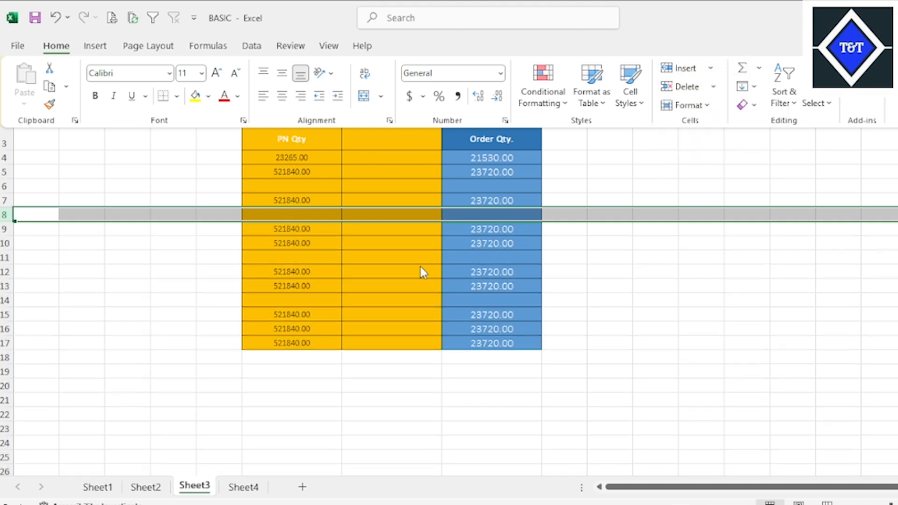
{"action": "left_click", "coordinate": [472, 89]}
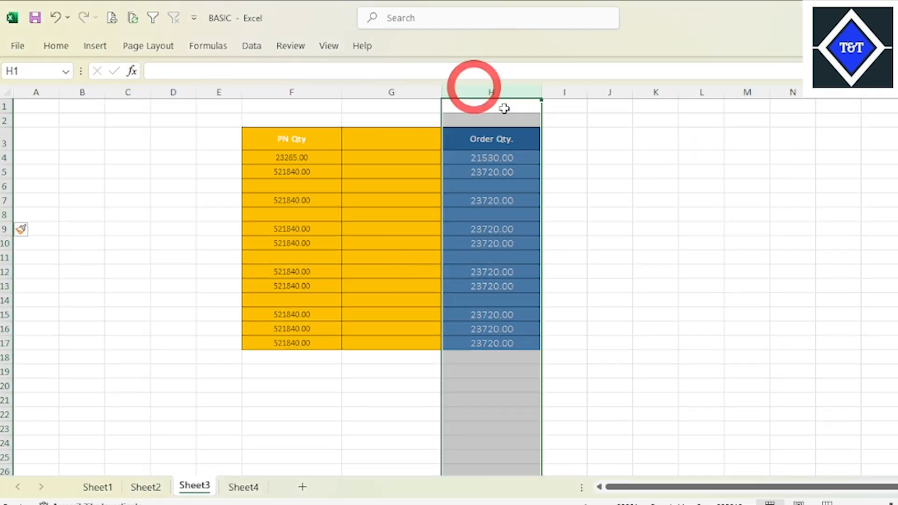
{"action": "left_click", "coordinate": [381, 256]}
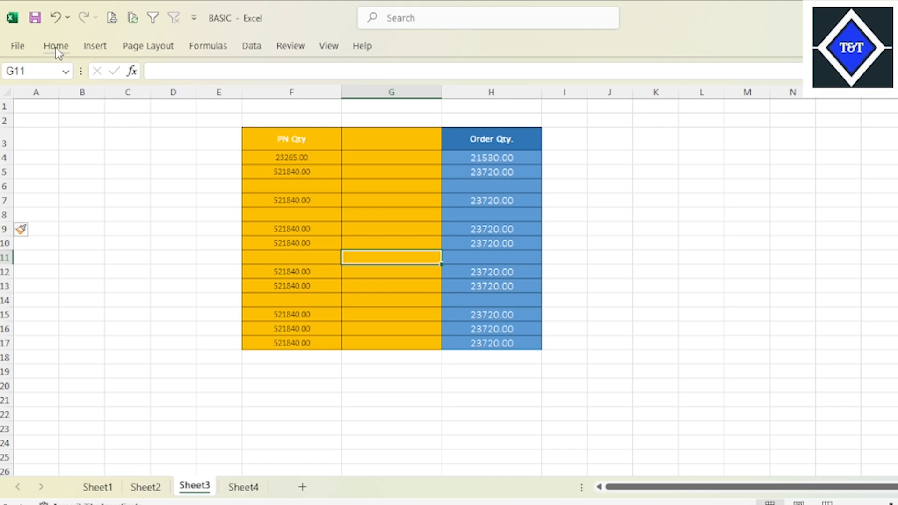
{"action": "left_click", "coordinate": [395, 169]}
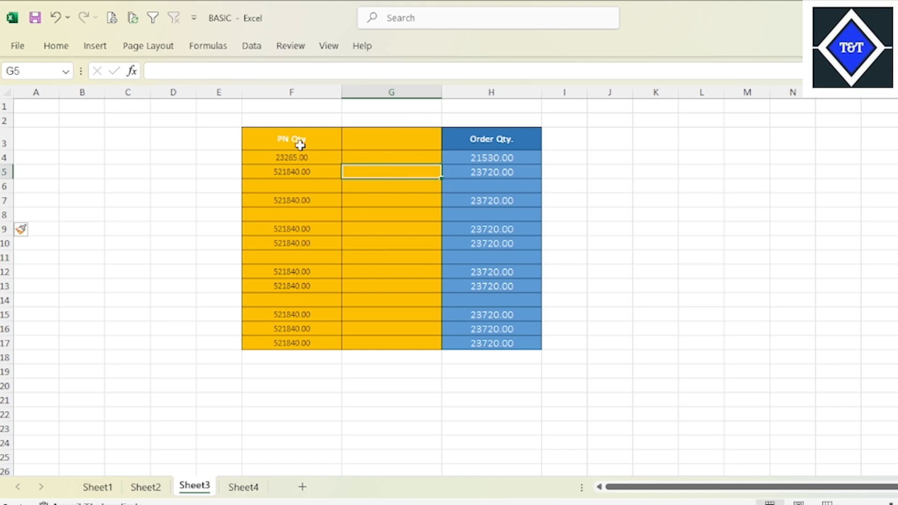
{"action": "left_click_drag", "start_coordinate": [301, 145], "coordinate": [491, 346]}
{"action": "left_click", "coordinate": [300, 229]}
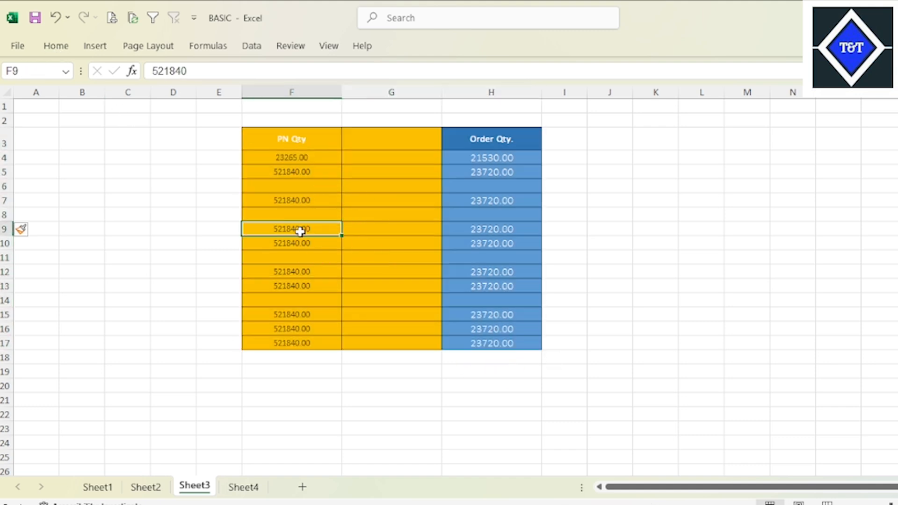
Insert a second blank column at column G, directly after the PN Qty column
{"action": "left_click", "coordinate": [382, 85]}
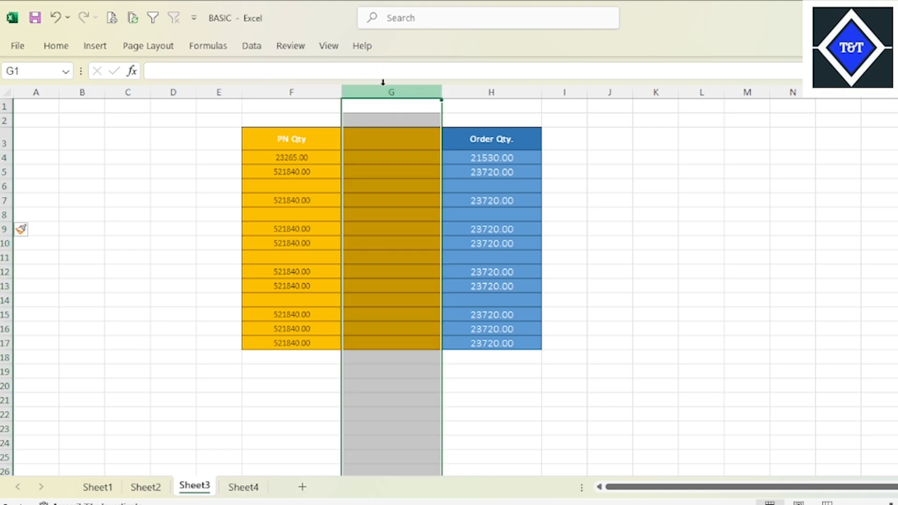
{"action": "key", "text": "ctrl"}
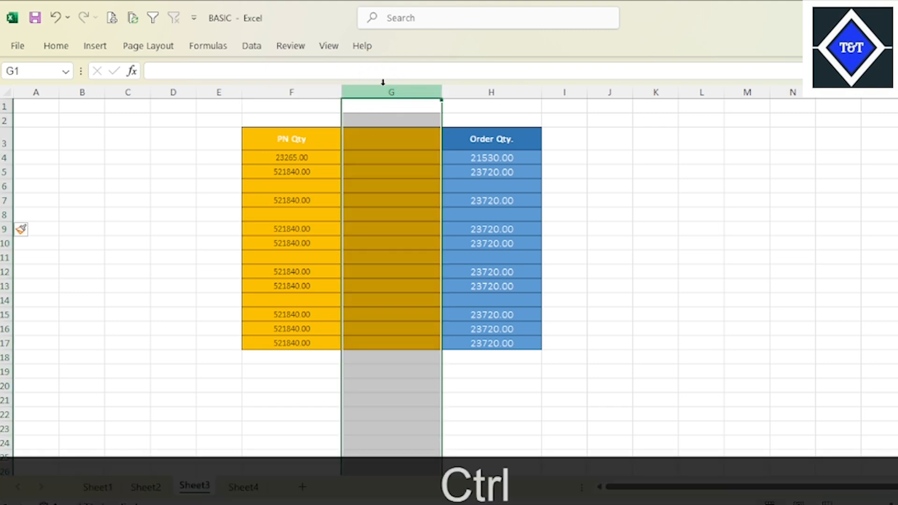
{"action": "key", "text": "ctrl+KP_Add"}
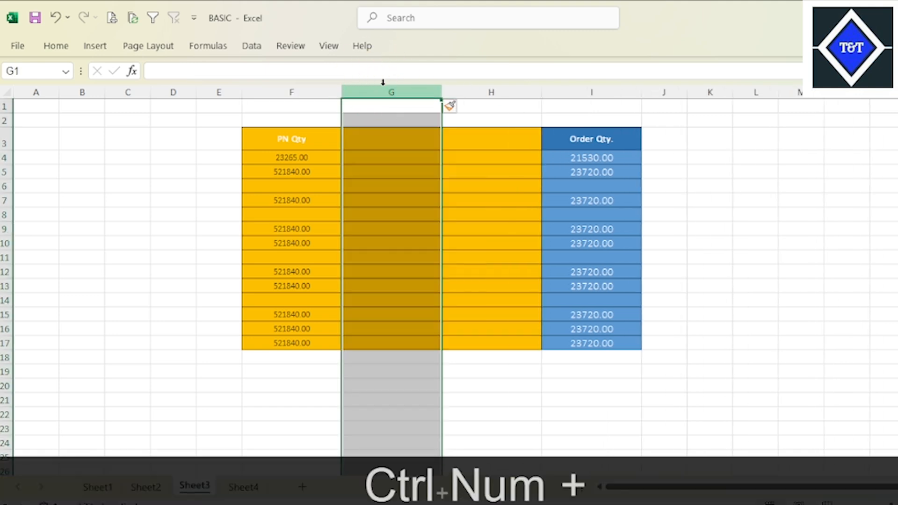
{"action": "left_click", "coordinate": [526, 210]}
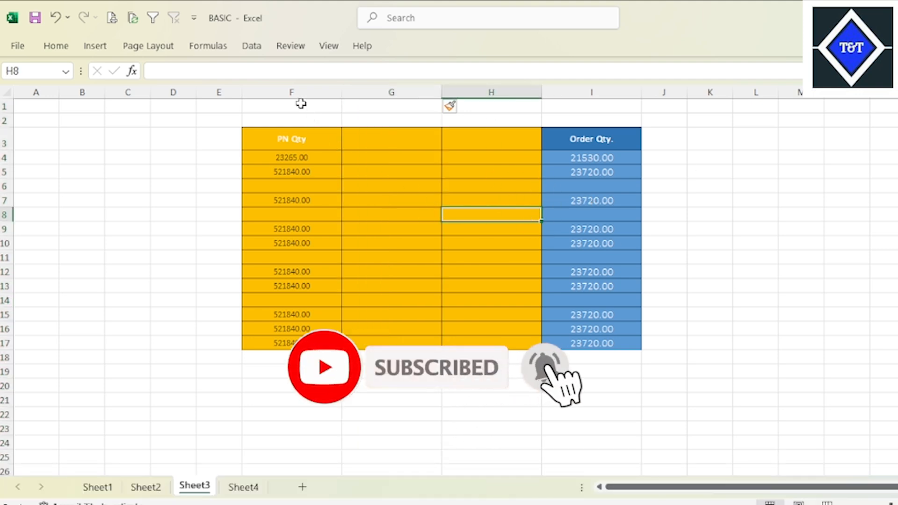
Insert a blank column at column E, ahead of the table
{"action": "left_click", "coordinate": [209, 89]}
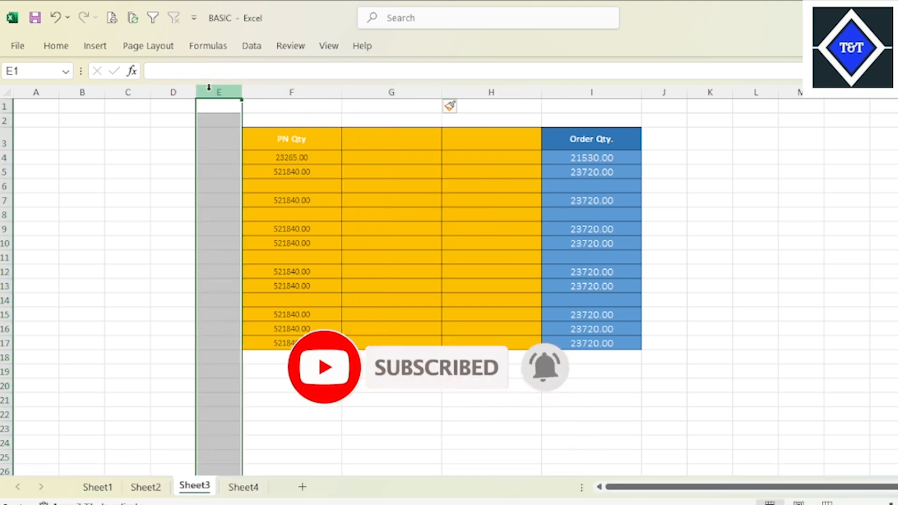
{"action": "key", "text": "ctrl+KP_Add"}
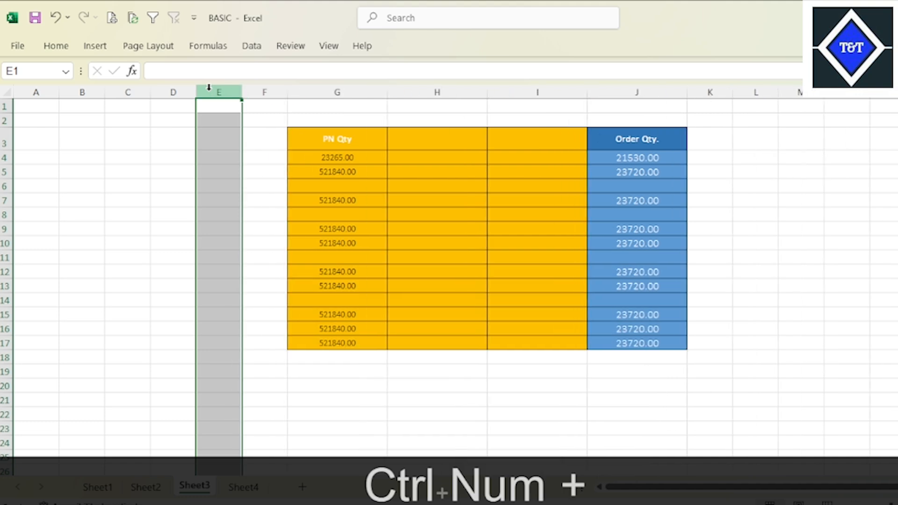
{"action": "left_click", "coordinate": [372, 171]}
{"action": "left_click", "coordinate": [494, 184]}
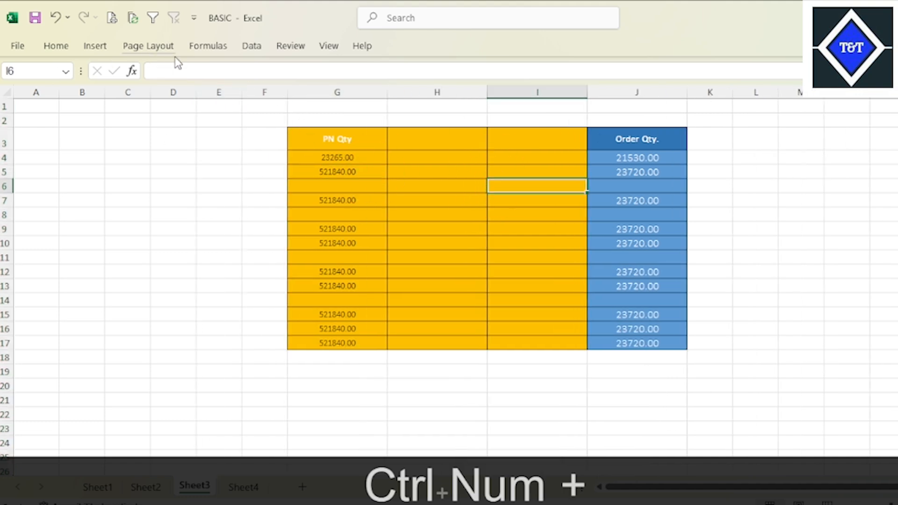
Delete the blank row 8 from the sheet
{"action": "left_click", "coordinate": [57, 46]}
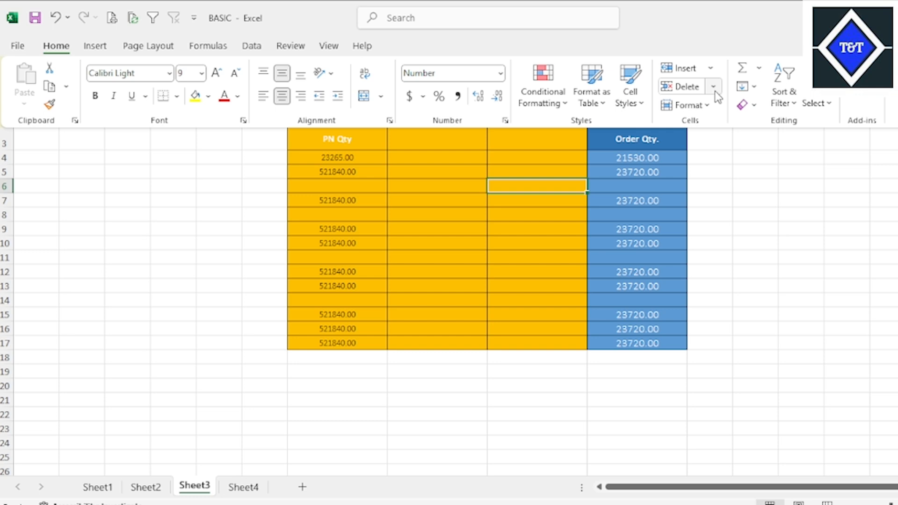
{"action": "left_click", "coordinate": [435, 235]}
{"action": "left_click", "coordinate": [6, 214]}
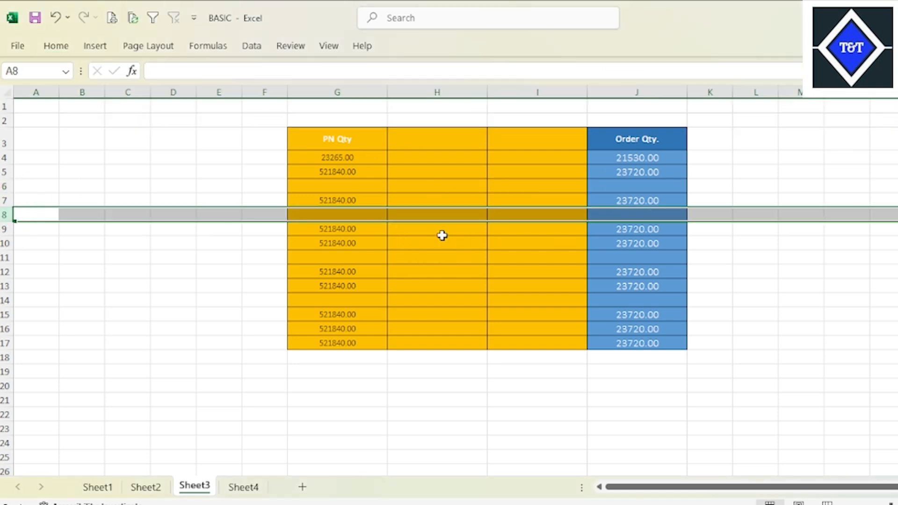
{"action": "left_click", "coordinate": [59, 53]}
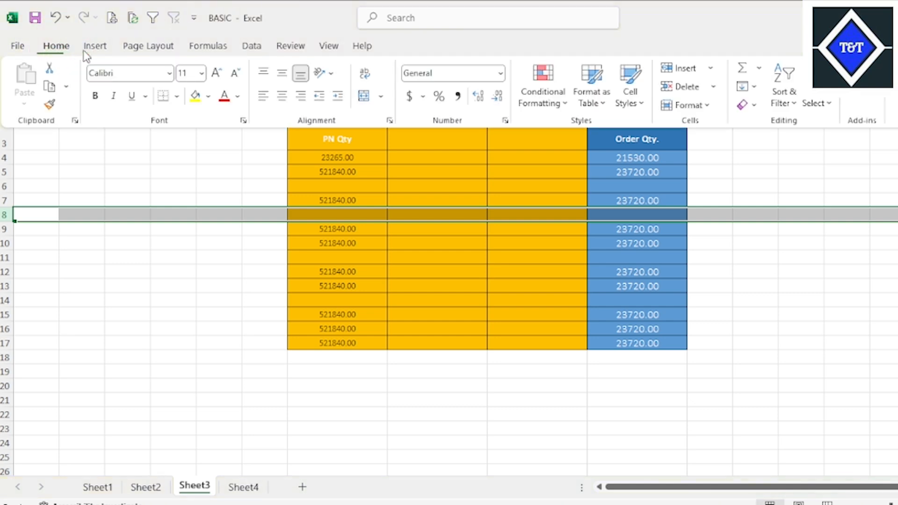
{"action": "left_click", "coordinate": [675, 88]}
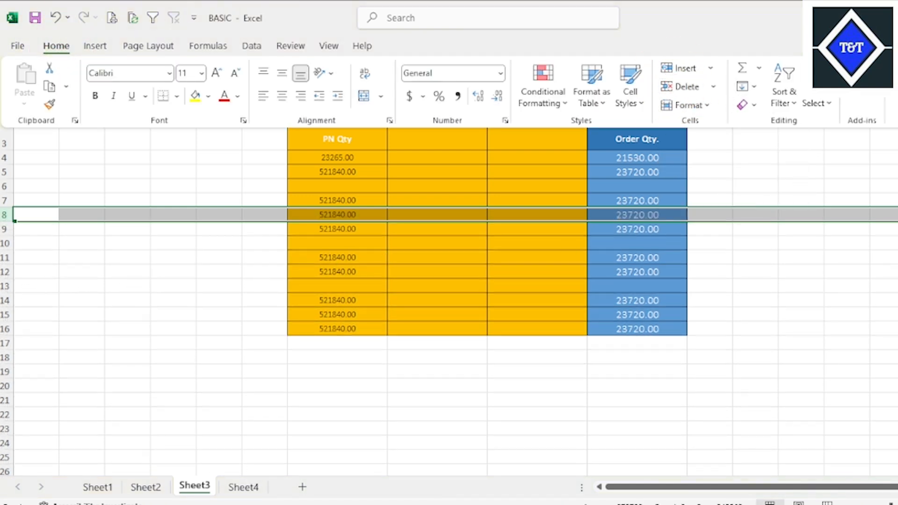
{"action": "left_click", "coordinate": [474, 152]}
Delete column H, the first of the two blank columns between PN Qty and Order Qty
{"action": "left_click", "coordinate": [425, 92]}
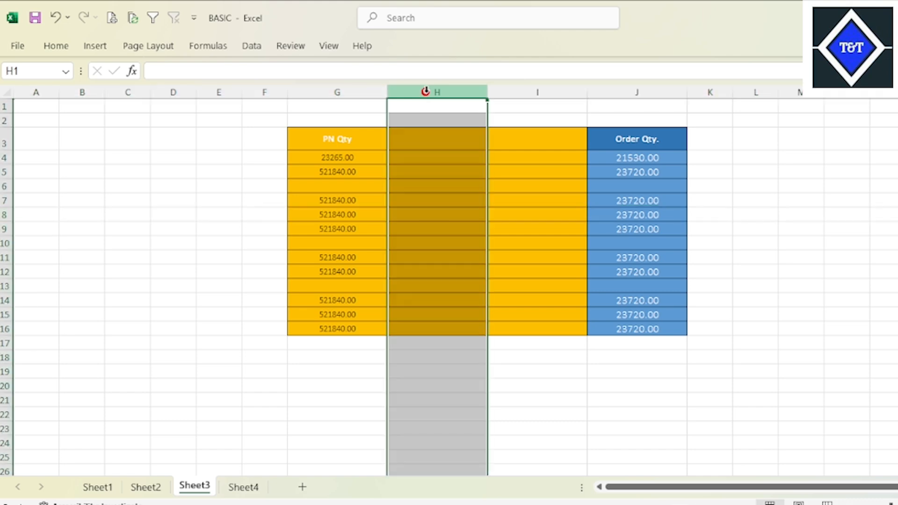
{"action": "left_click", "coordinate": [67, 50]}
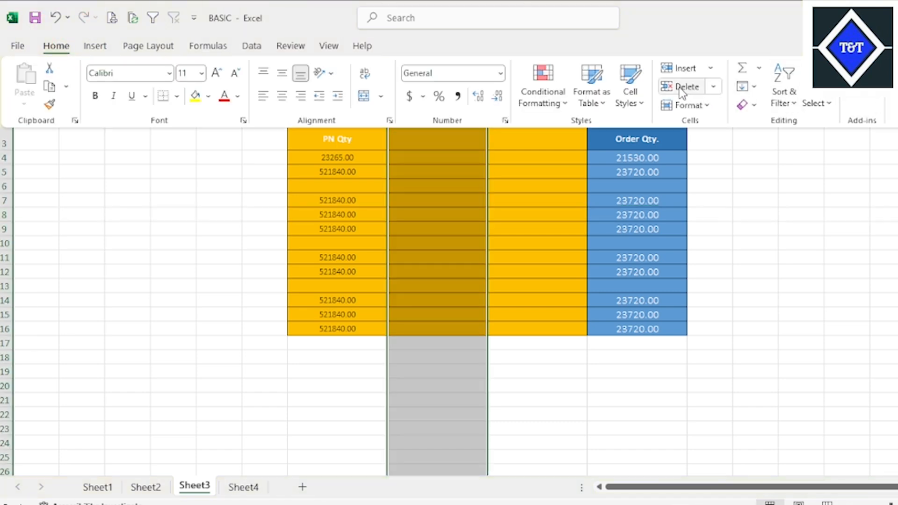
{"action": "left_click", "coordinate": [681, 87]}
{"action": "left_click", "coordinate": [451, 208]}
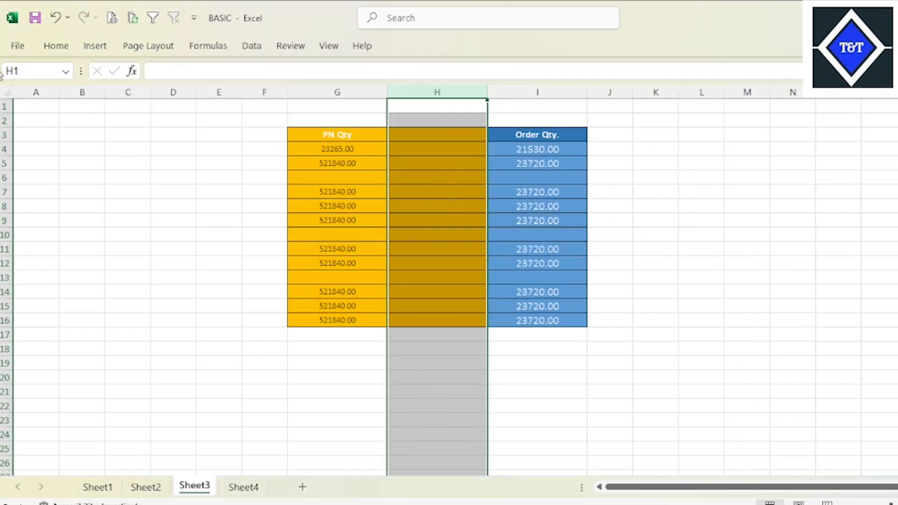
Delete the remaining blank column H between PN Qty and Order Qty, as well as the table's blank rows 10, 12 and 6
{"action": "left_click", "coordinate": [59, 49]}
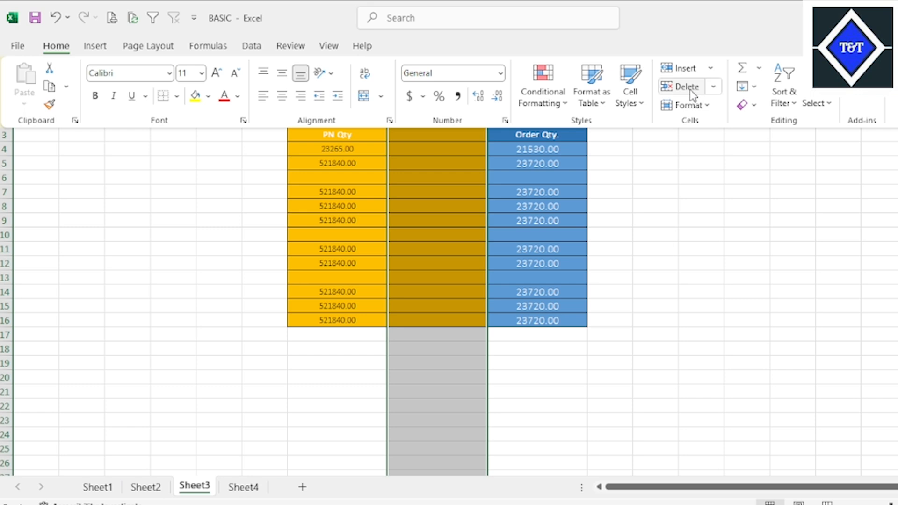
{"action": "left_click", "coordinate": [681, 87]}
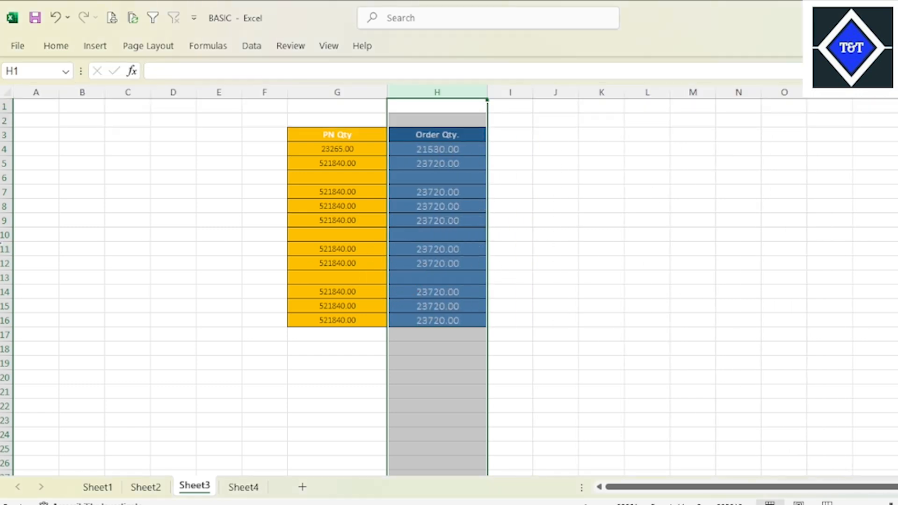
{"action": "left_click", "coordinate": [5, 235]}
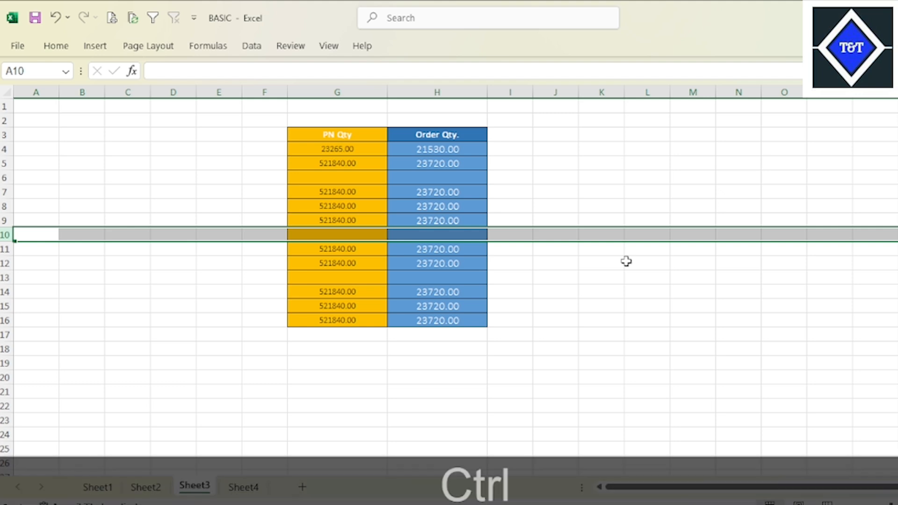
{"action": "key", "text": "ctrl+KP_Subtract"}
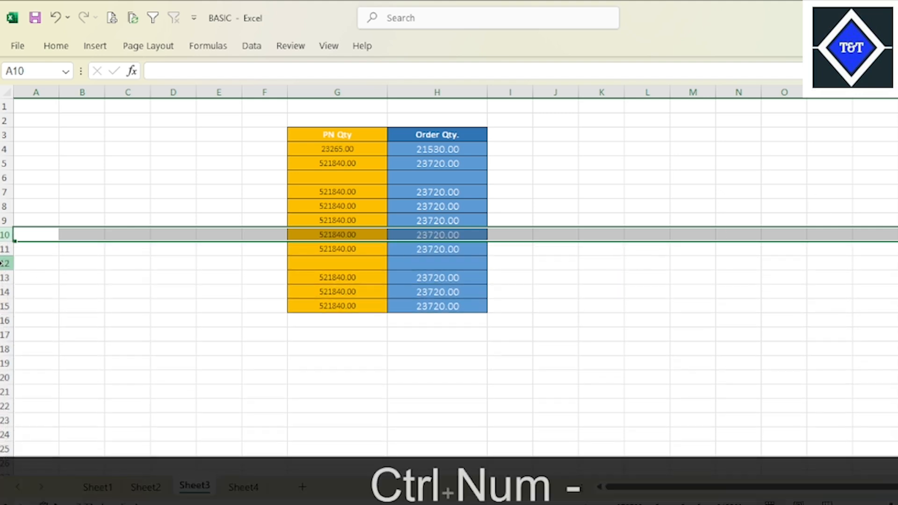
{"action": "left_click", "coordinate": [4, 263]}
{"action": "key", "text": "ctrl+KP_Subtract"}
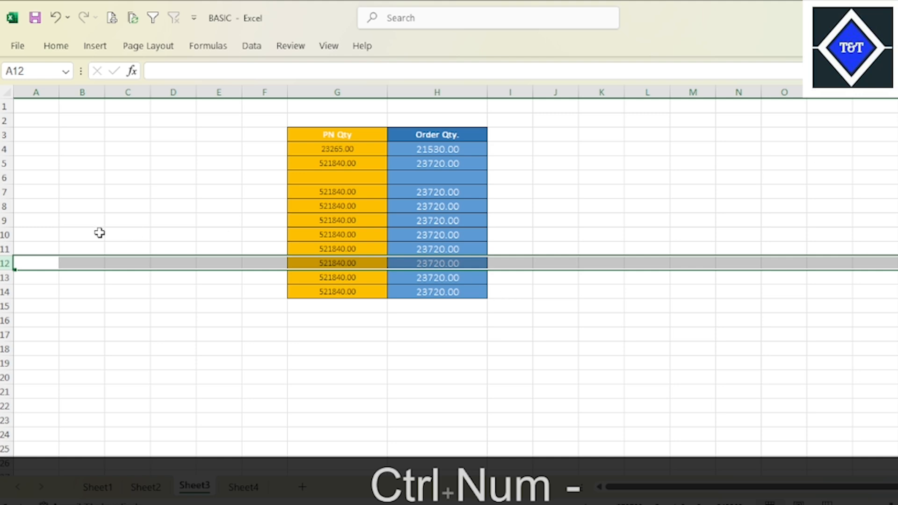
{"action": "left_click", "coordinate": [3, 177]}
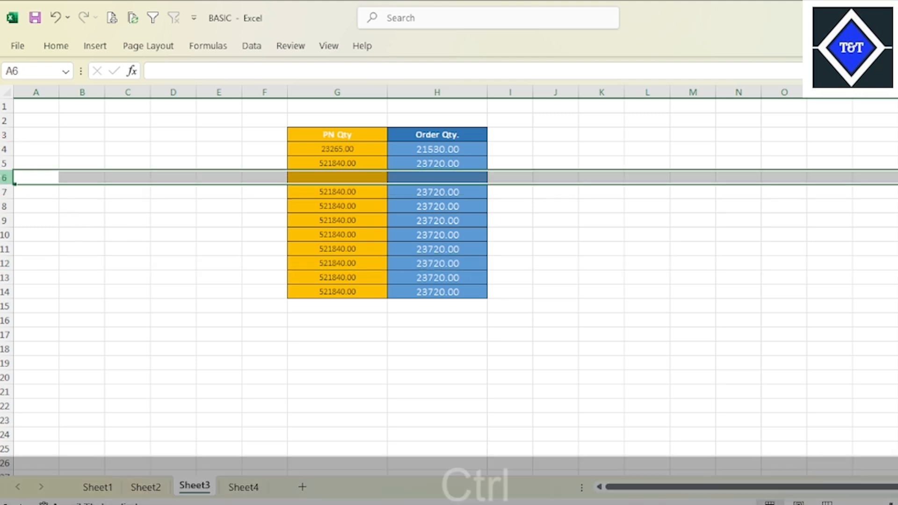
{"action": "key", "text": "ctrl+KP_Subtract"}
{"action": "left_click", "coordinate": [395, 281]}
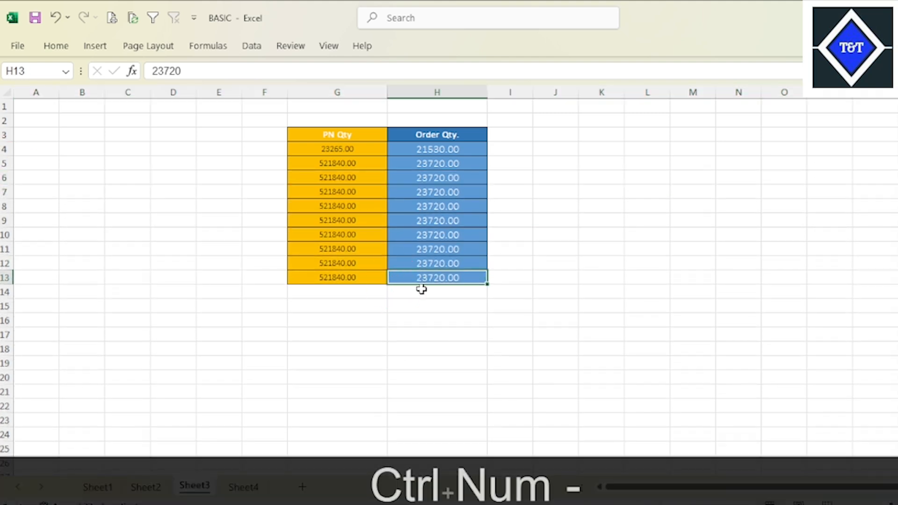
Select the table range G3:H13 and review the available cell size and formatting options
{"action": "left_click_drag", "start_coordinate": [332, 132], "coordinate": [443, 270]}
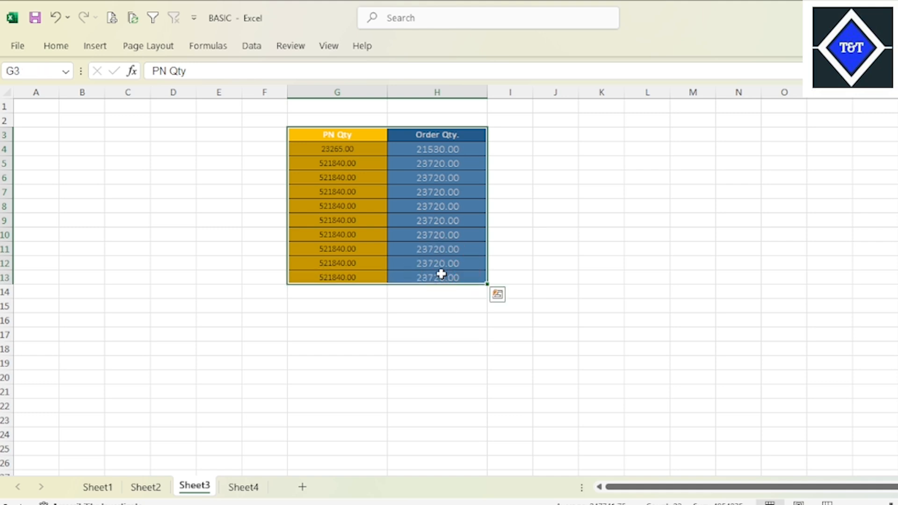
{"action": "left_click", "coordinate": [520, 235]}
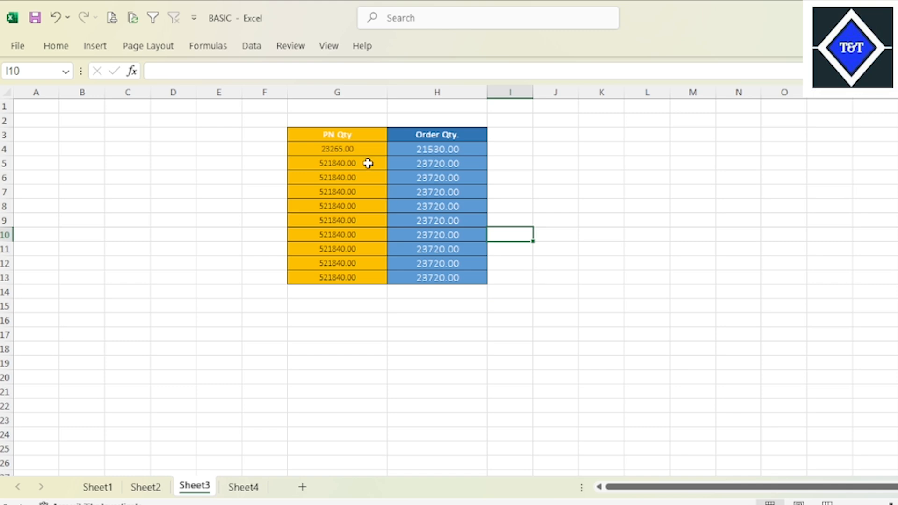
{"action": "left_click_drag", "start_coordinate": [332, 135], "coordinate": [445, 271]}
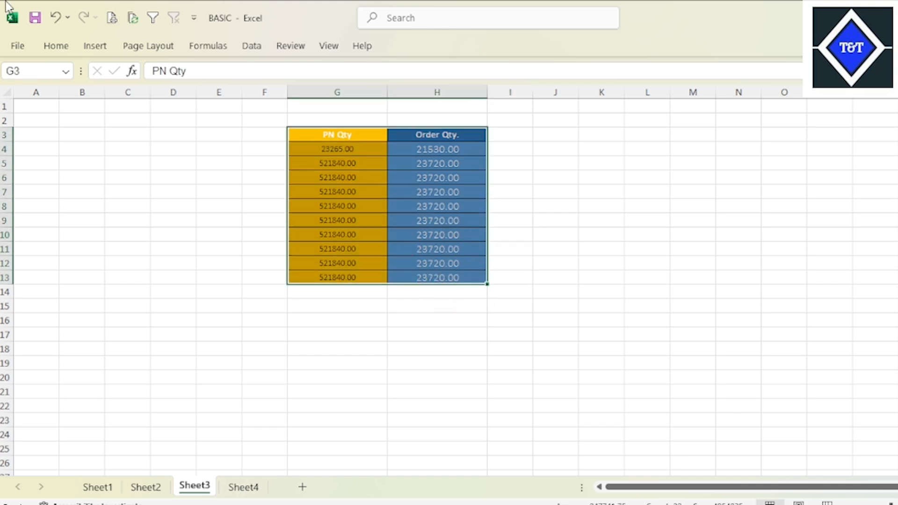
{"action": "left_click", "coordinate": [460, 246]}
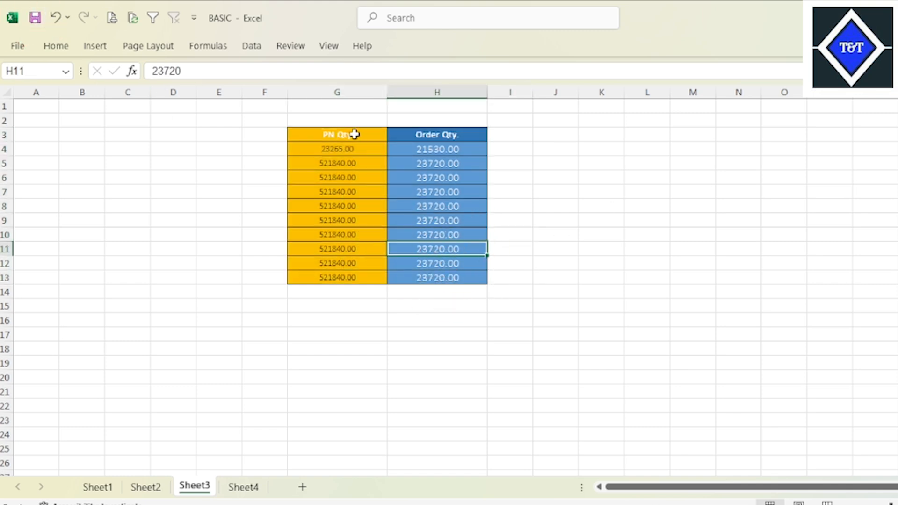
{"action": "left_click_drag", "start_coordinate": [346, 134], "coordinate": [422, 271]}
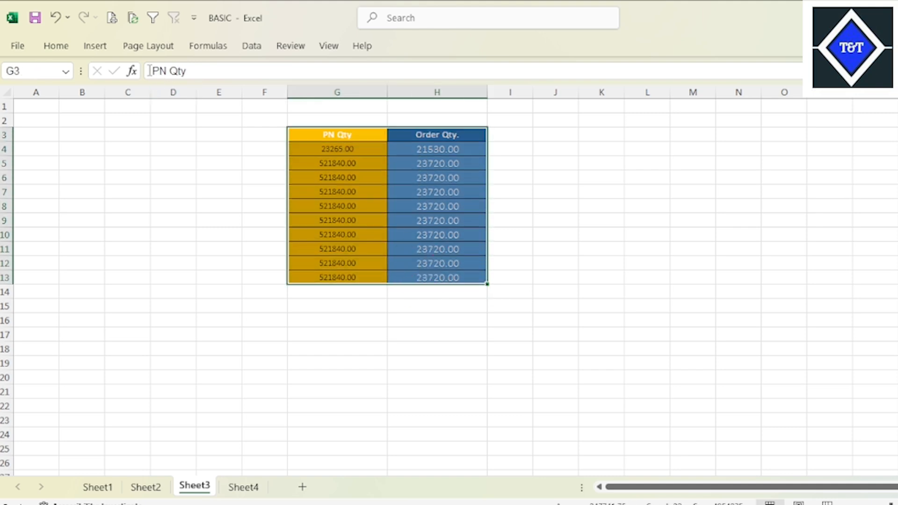
{"action": "left_click", "coordinate": [66, 49]}
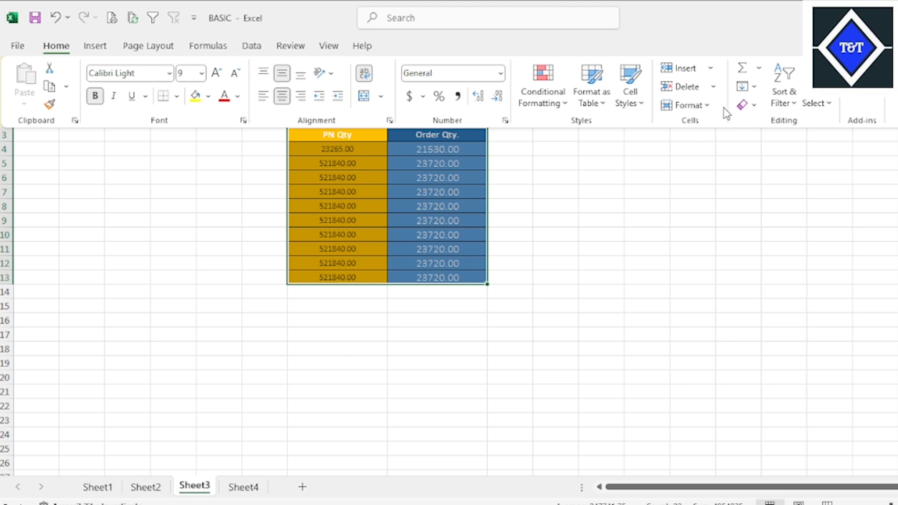
{"action": "left_click", "coordinate": [710, 106]}
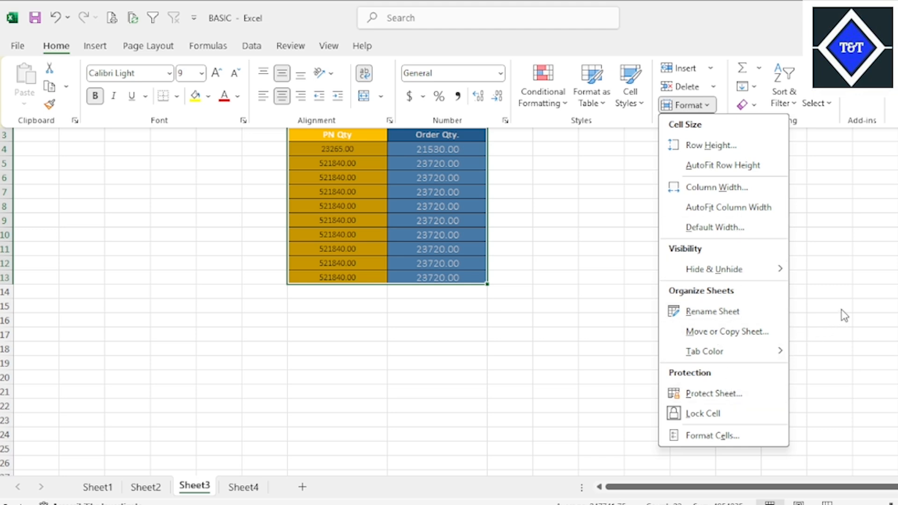
{"action": "key", "text": "Escape"}
Select the table's entire columns G and H, and switch the selection to its entire rows 3 to 13
{"action": "left_click", "coordinate": [328, 147]}
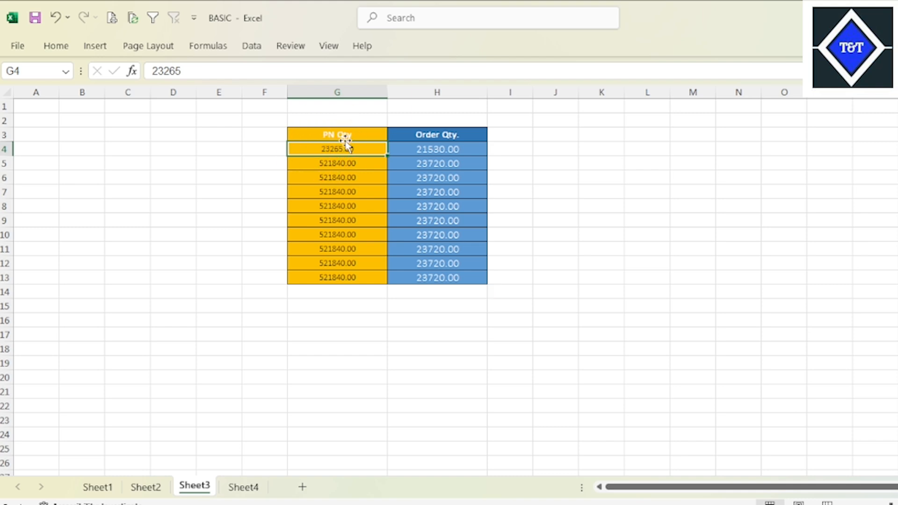
{"action": "left_click", "coordinate": [346, 138]}
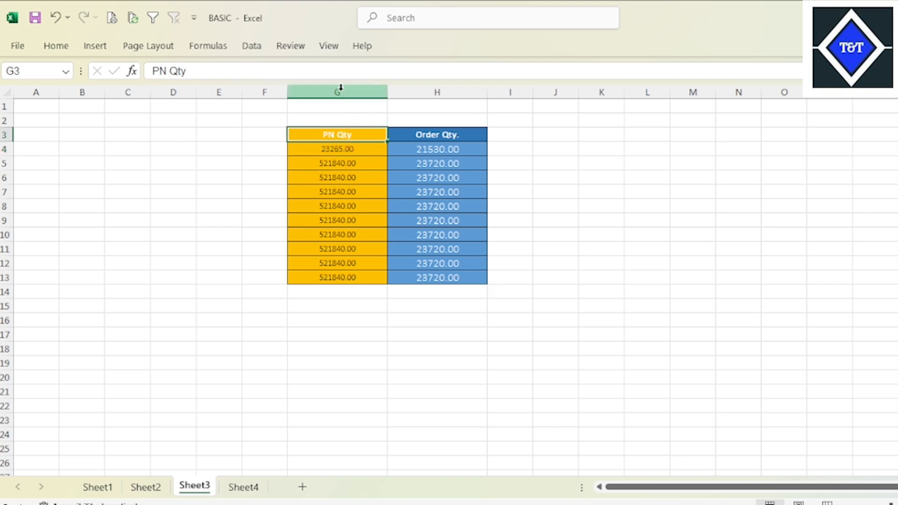
{"action": "left_click_drag", "start_coordinate": [341, 87], "coordinate": [456, 91]}
{"action": "left_click_drag", "start_coordinate": [357, 90], "coordinate": [438, 93]}
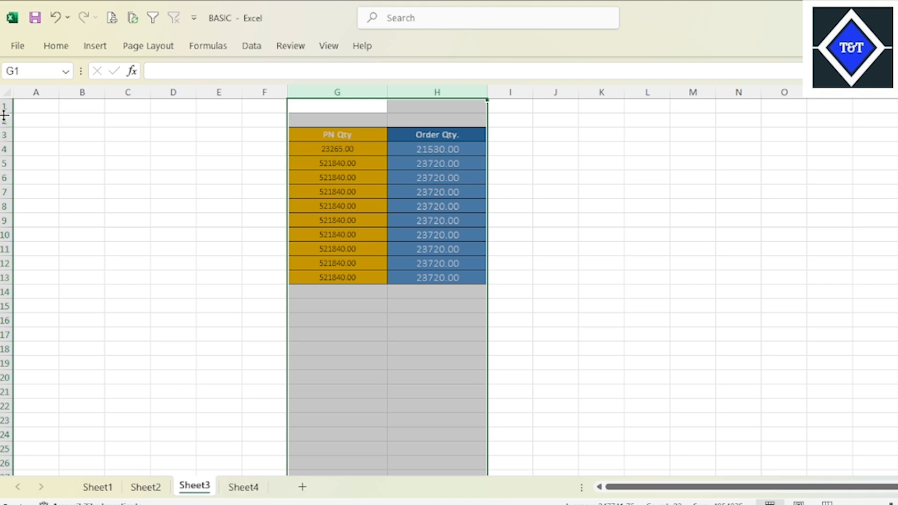
{"action": "left_click_drag", "start_coordinate": [5, 135], "coordinate": [10, 272]}
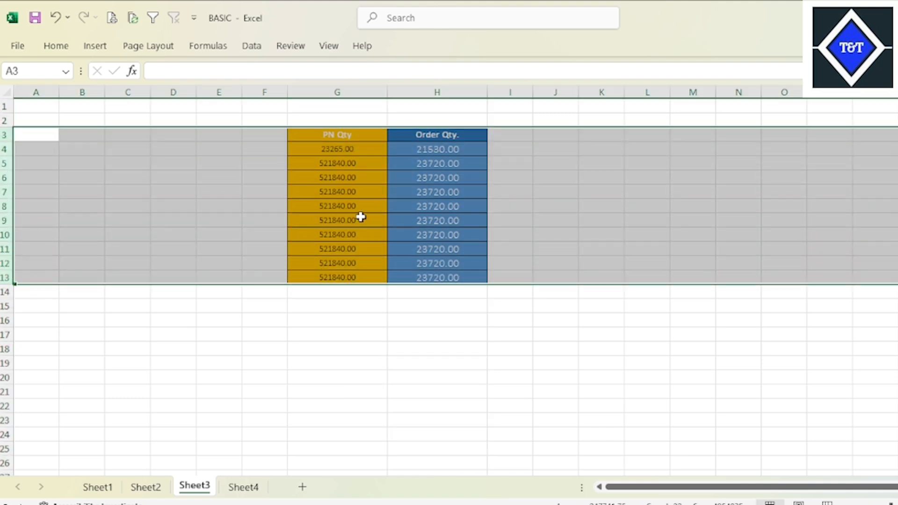
Widen columns G and H together by eye, and narrow both to roughly fit their contents
{"action": "left_click", "coordinate": [348, 90]}
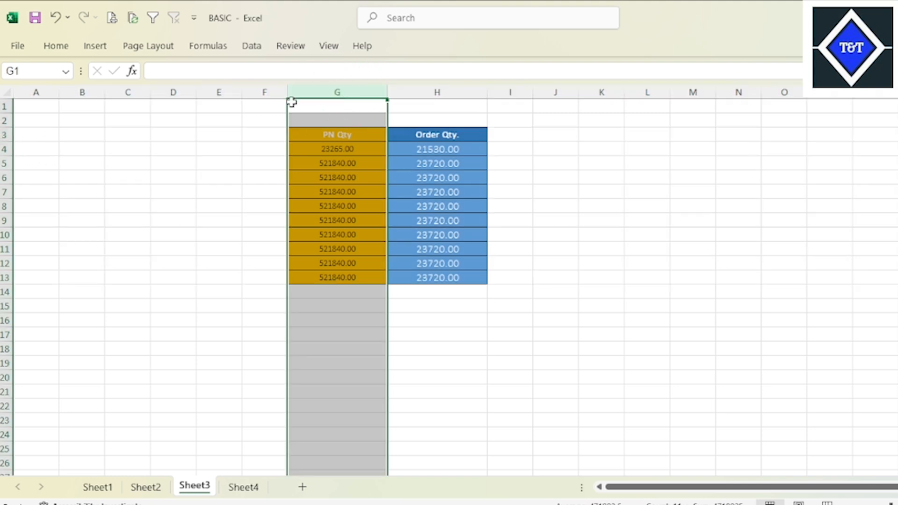
{"action": "left_click_drag", "start_coordinate": [325, 90], "coordinate": [557, 89]}
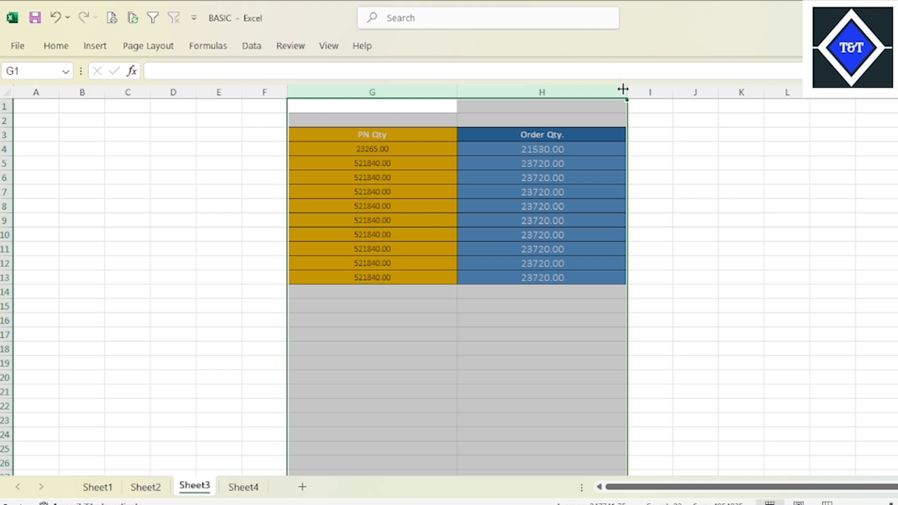
{"action": "left_click_drag", "start_coordinate": [623, 89], "coordinate": [409, 94]}
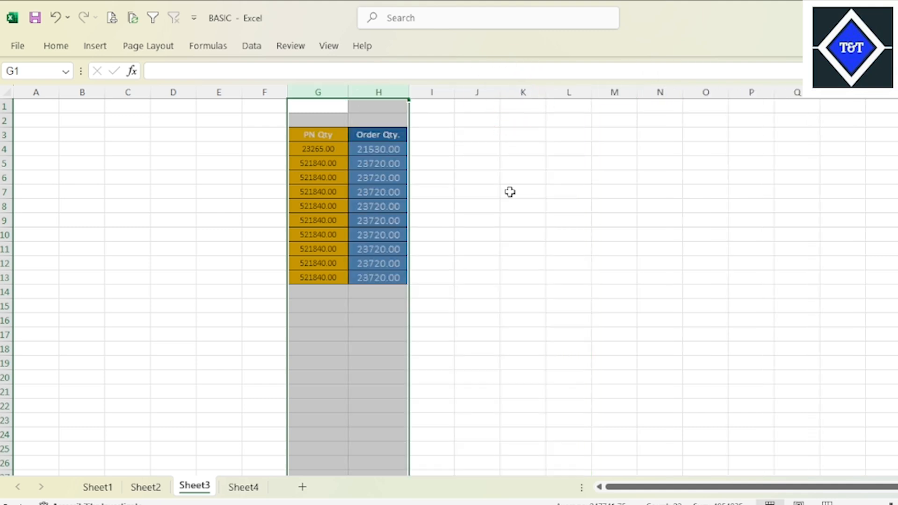
Select columns D to P and widen them together by eye to about 13.14
{"action": "left_click_drag", "start_coordinate": [172, 89], "coordinate": [740, 91]}
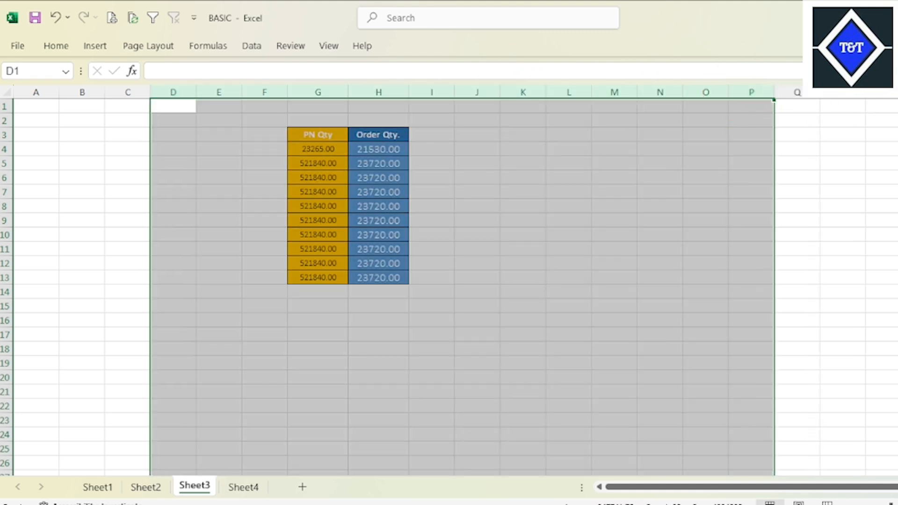
{"action": "left_click_drag", "start_coordinate": [196, 92], "coordinate": [217, 90]}
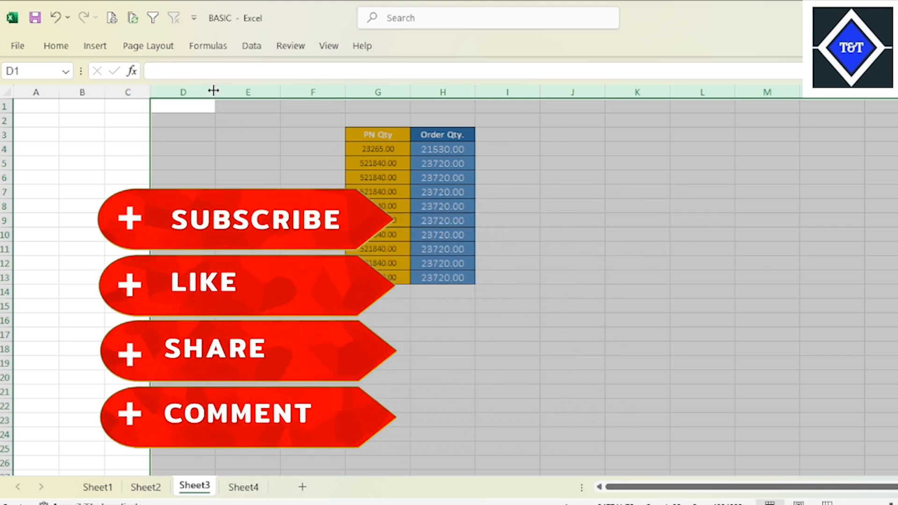
{"action": "left_click_drag", "start_coordinate": [215, 90], "coordinate": [218, 91]}
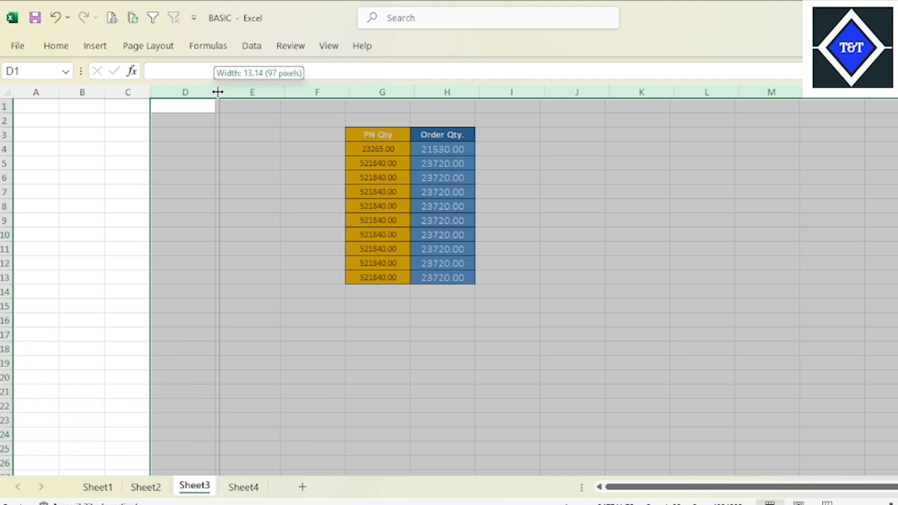
{"action": "left_click_drag", "start_coordinate": [217, 91], "coordinate": [218, 91]}
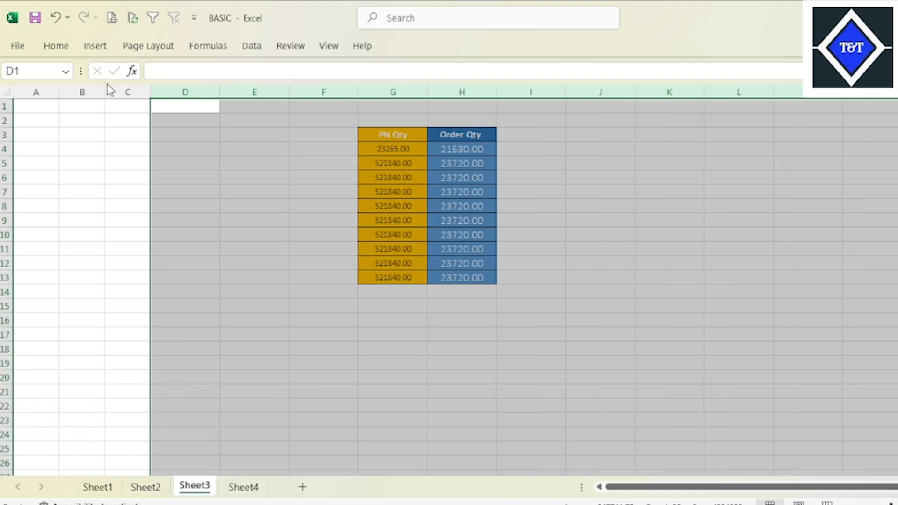
Set the column width of the selected columns D to P to exactly 126
{"action": "left_click", "coordinate": [56, 45]}
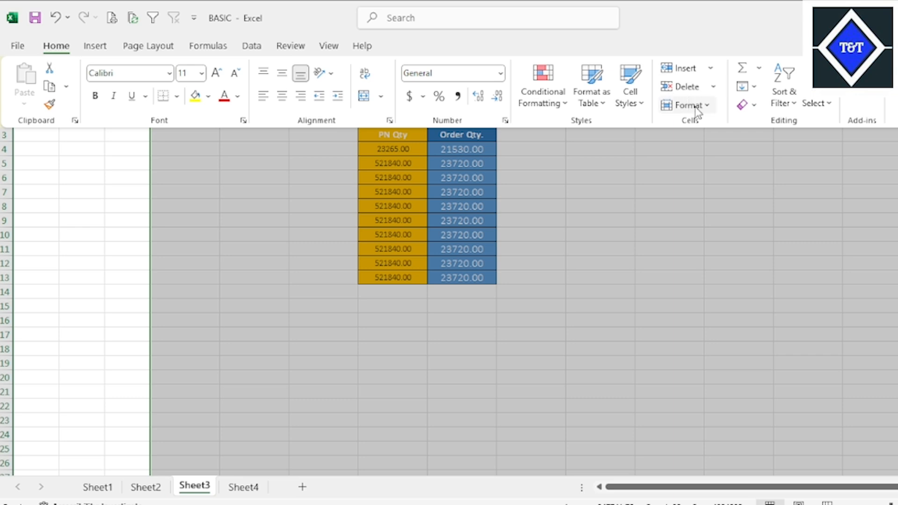
{"action": "left_click", "coordinate": [696, 107]}
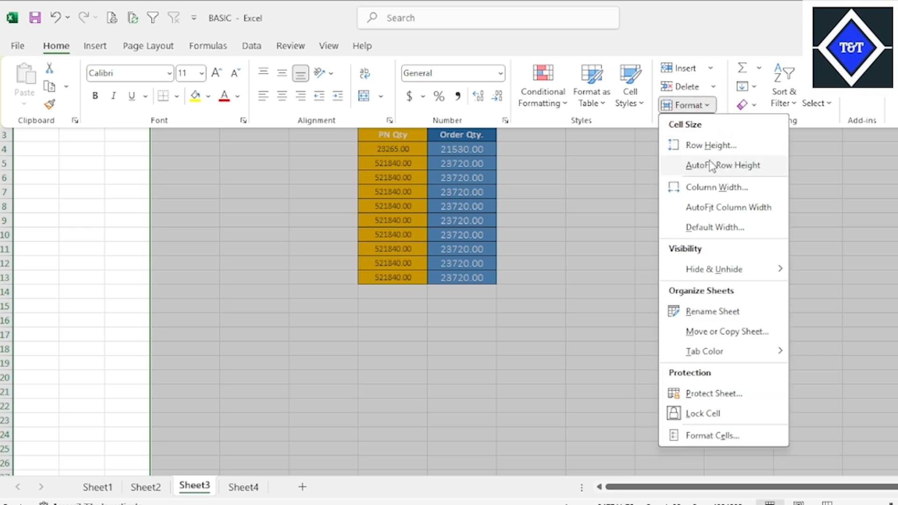
{"action": "left_click", "coordinate": [710, 189]}
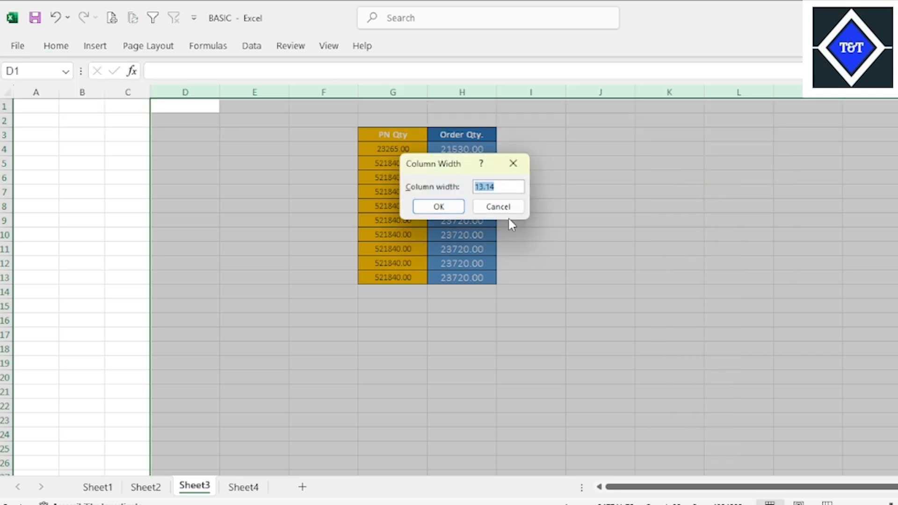
{"action": "type", "text": "126"}
{"action": "key", "text": "Return"}
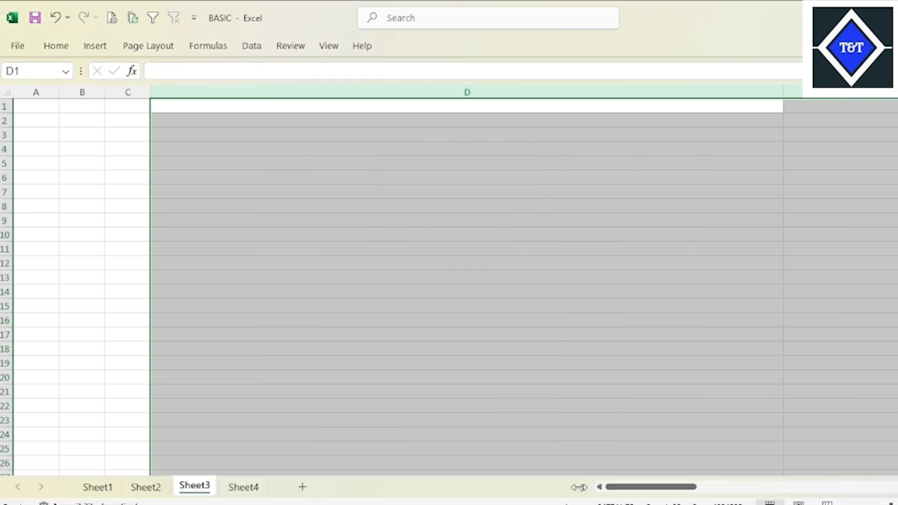
Set the column width of columns D to P to 16 and clear the column selection
{"action": "left_click", "coordinate": [54, 49]}
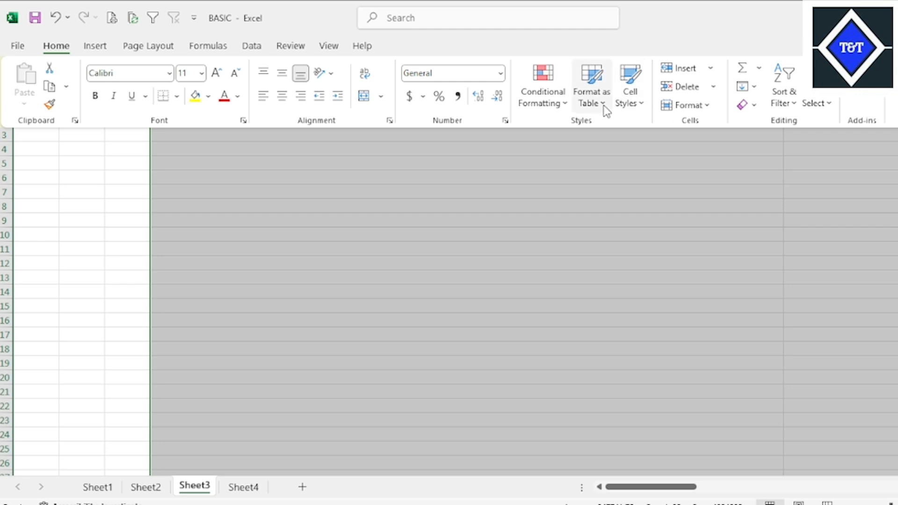
{"action": "left_click", "coordinate": [709, 107]}
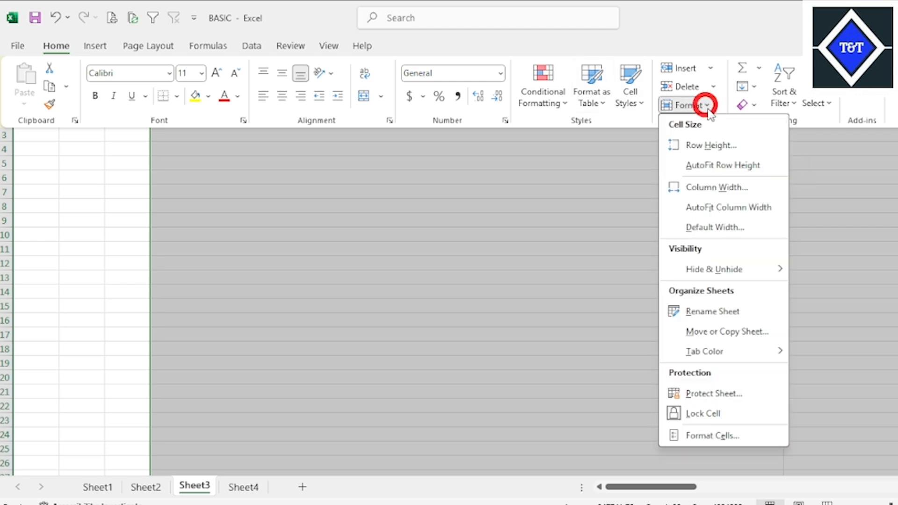
{"action": "left_click", "coordinate": [712, 188]}
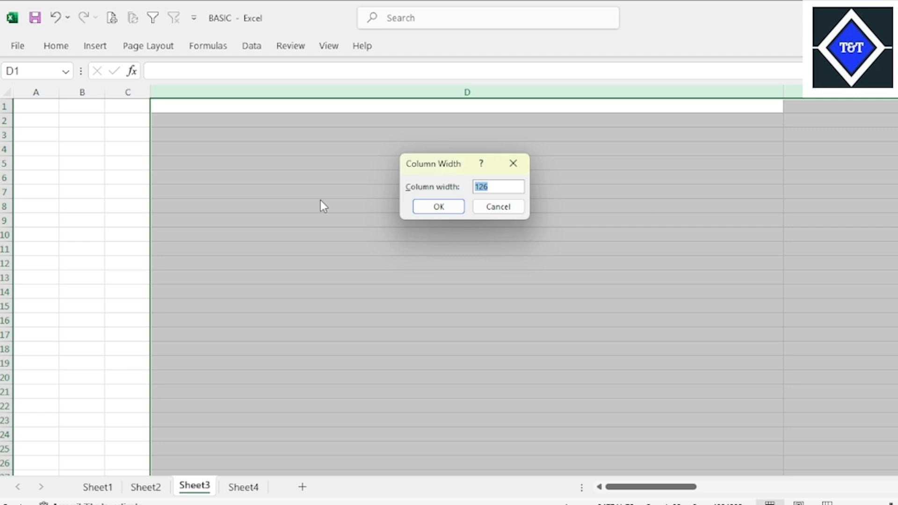
{"action": "type", "text": "16"}
{"action": "key", "text": "Return"}
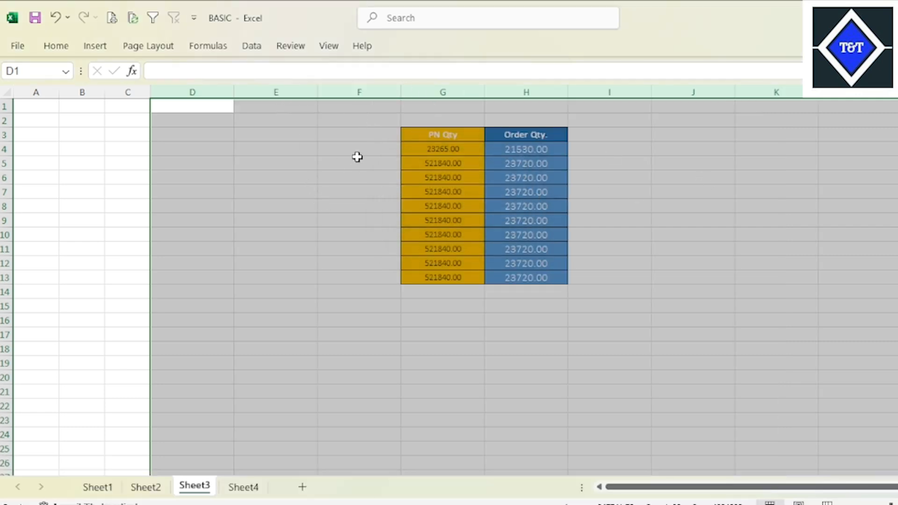
{"action": "left_click", "coordinate": [358, 157]}
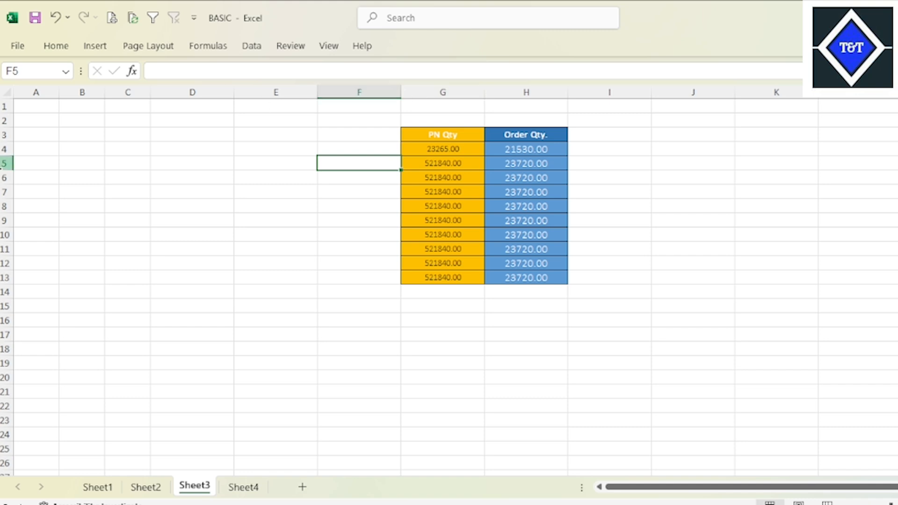
Select rows 3 to 13 and try to set their row height to 25
{"action": "left_click_drag", "start_coordinate": [8, 137], "coordinate": [7, 280]}
{"action": "left_click", "coordinate": [64, 46]}
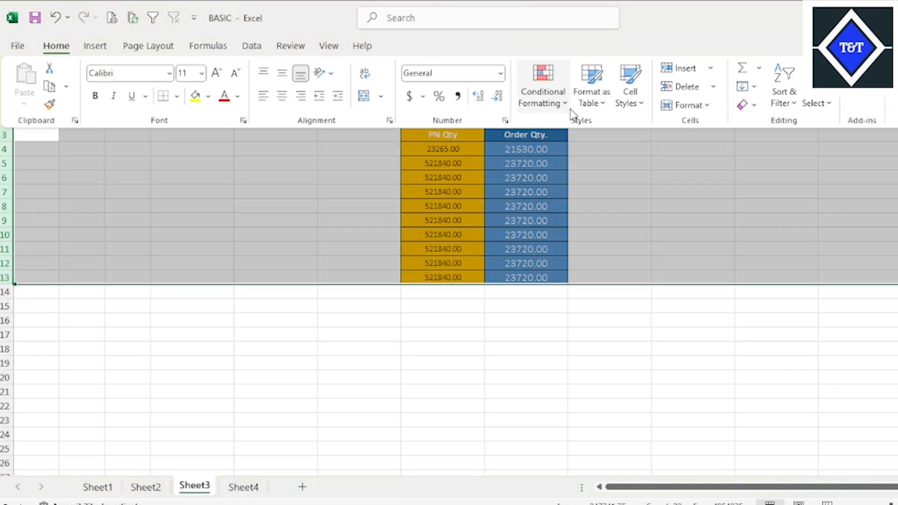
{"action": "left_click", "coordinate": [711, 108]}
{"action": "left_click", "coordinate": [704, 144]}
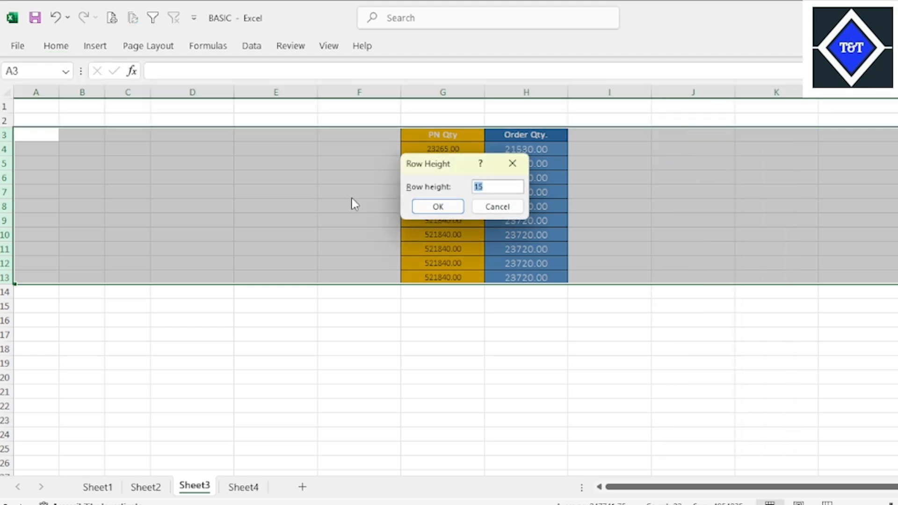
{"action": "type", "text": "25"}
{"action": "key", "text": "Up"}
{"action": "key", "text": "Return"}
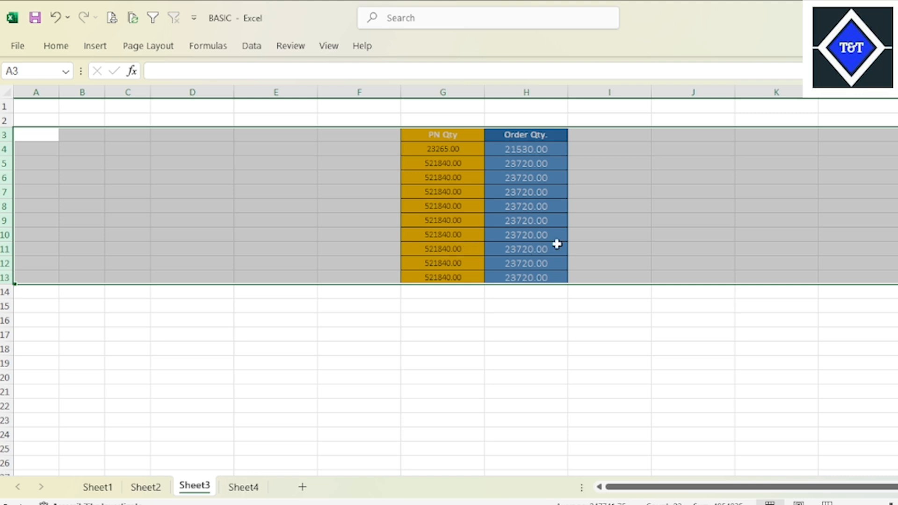
{"action": "left_click", "coordinate": [58, 47]}
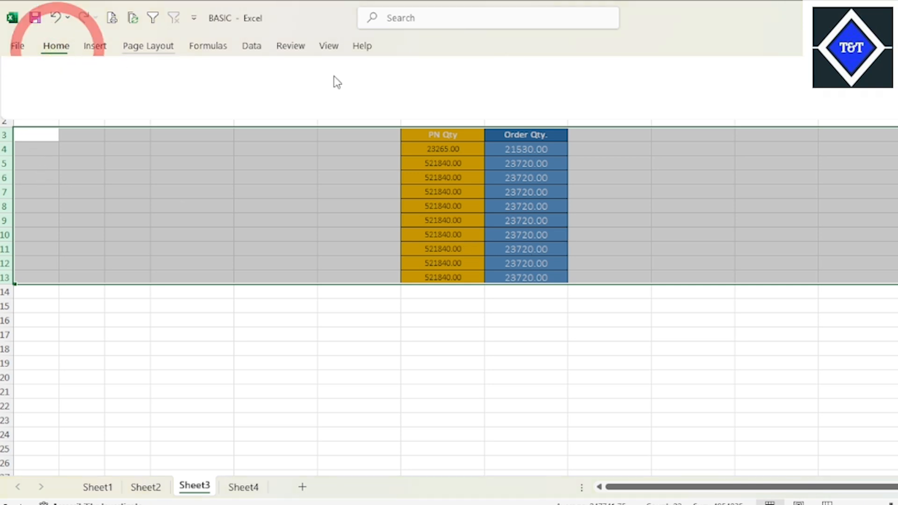
{"action": "left_click", "coordinate": [708, 106]}
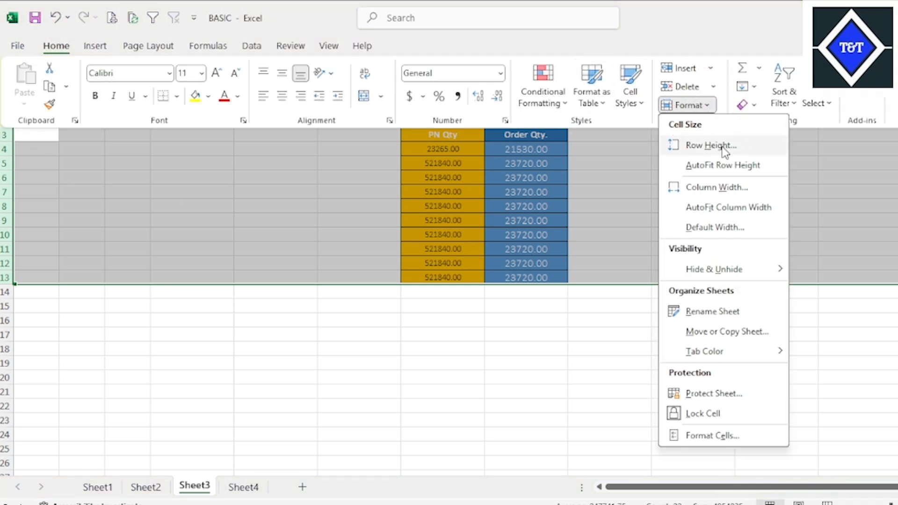
{"action": "left_click", "coordinate": [723, 147]}
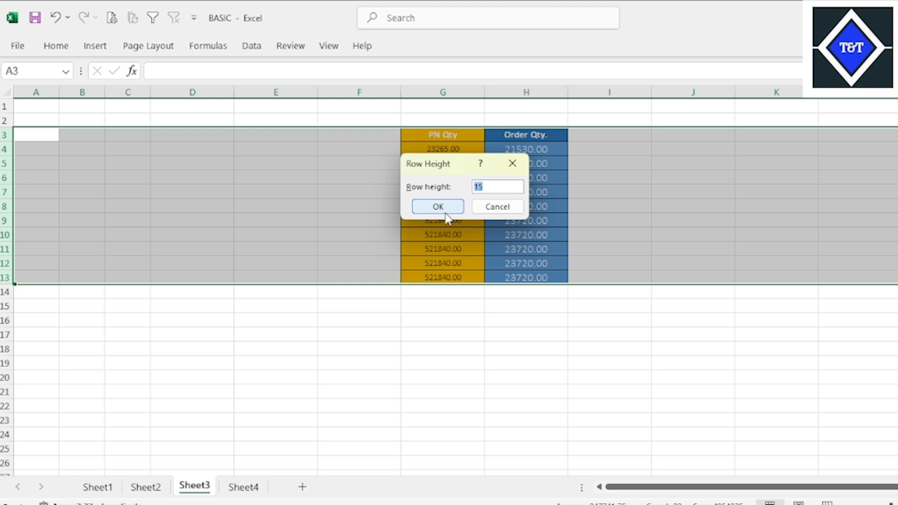
{"action": "key", "text": "Num_Lock"}
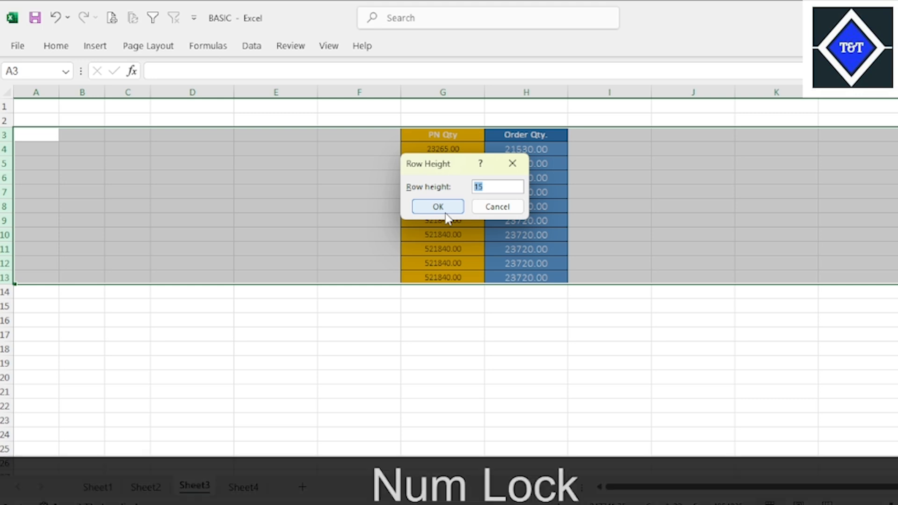
{"action": "key", "text": "Down"}
{"action": "key", "text": "Up"}
{"action": "key", "text": "Clear"}
{"action": "key", "text": "Up"}
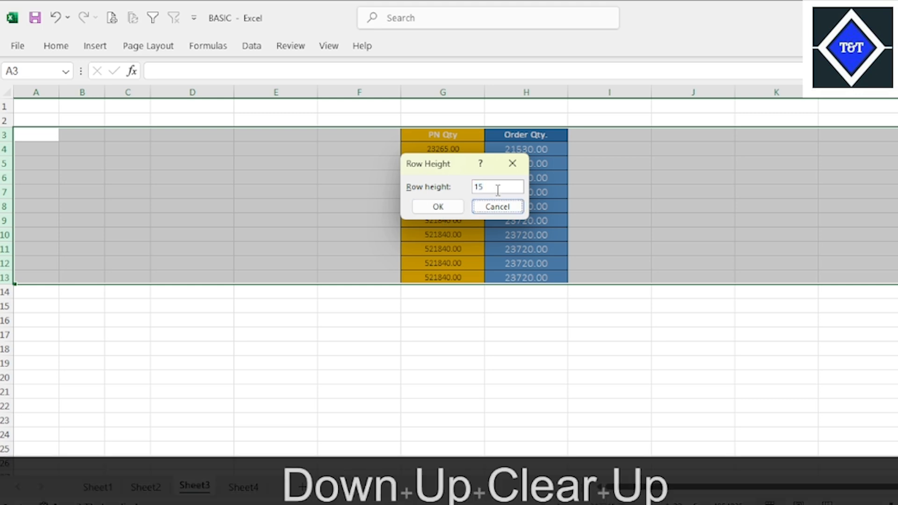
{"action": "left_click_drag", "start_coordinate": [498, 190], "coordinate": [434, 191]}
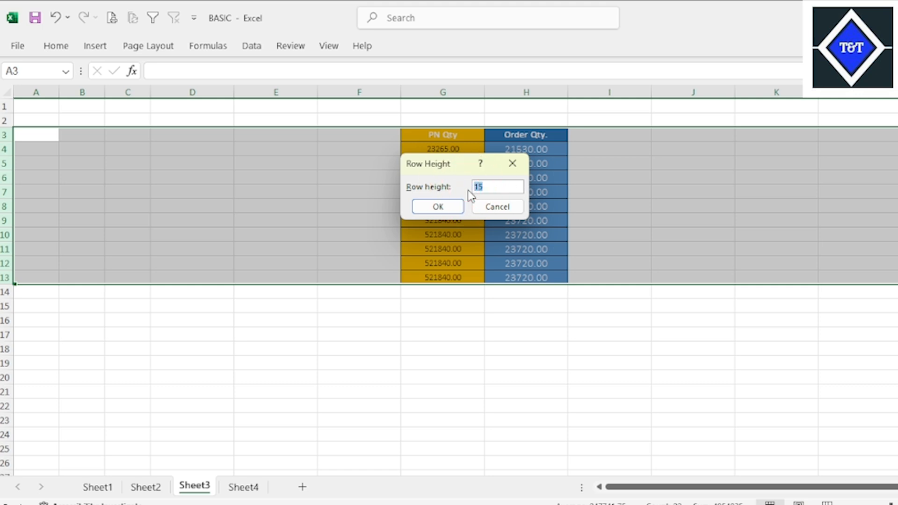
{"action": "key", "text": "Num_Lock"}
{"action": "type", "text": "2"}
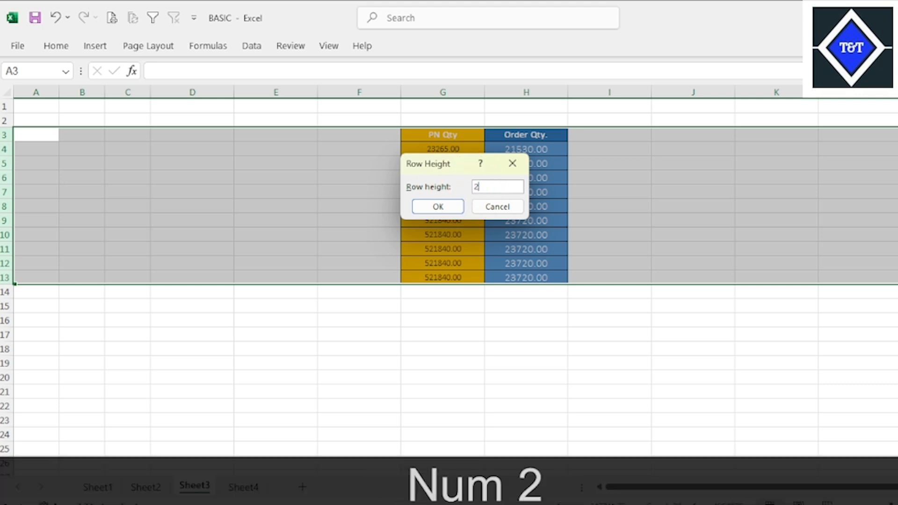
{"action": "double_click", "coordinate": [492, 187]}
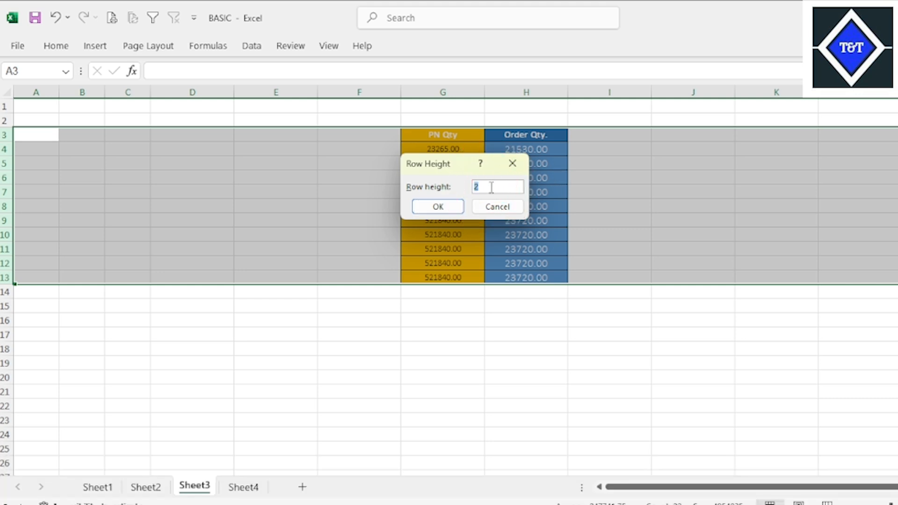
{"action": "key", "text": "shift+Tab"}
{"action": "double_click", "coordinate": [491, 187]}
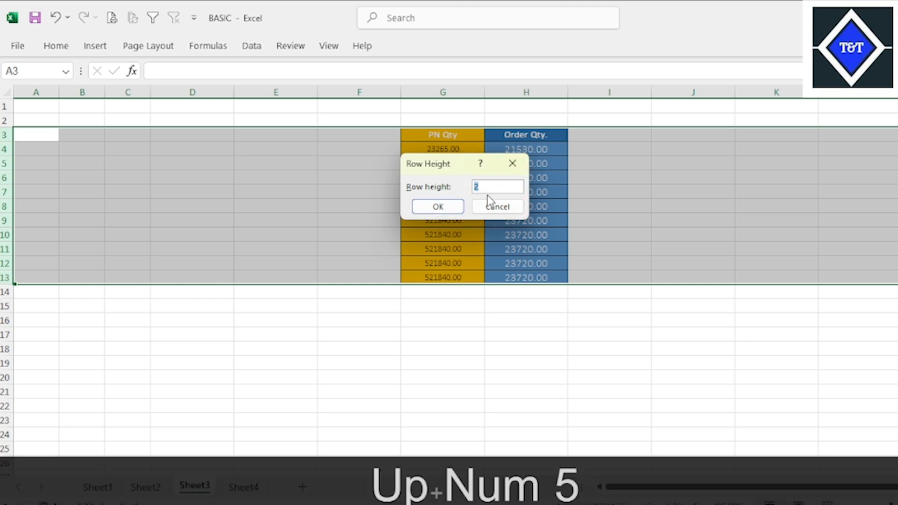
{"action": "left_click", "coordinate": [488, 189]}
{"action": "key", "text": "Num_Lock"}
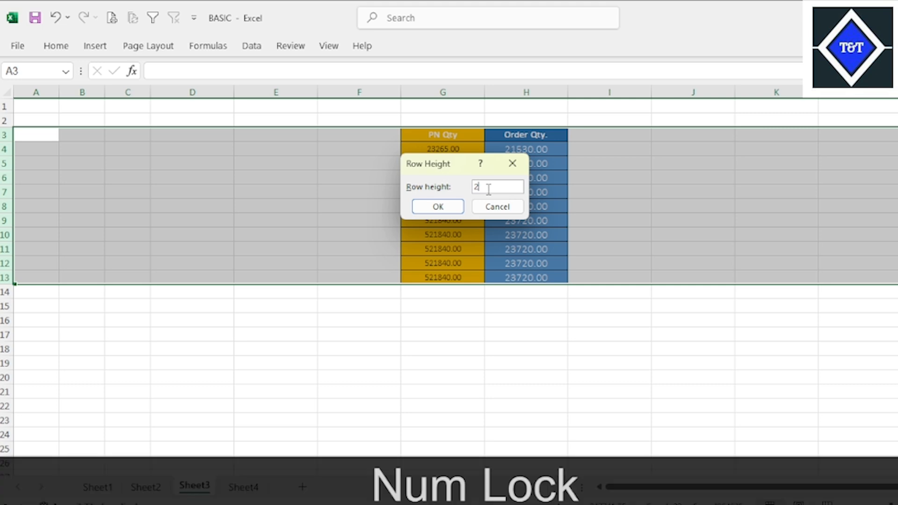
{"action": "key", "text": "Down"}
{"action": "key", "text": "Right"}
{"action": "double_click", "coordinate": [488, 189]}
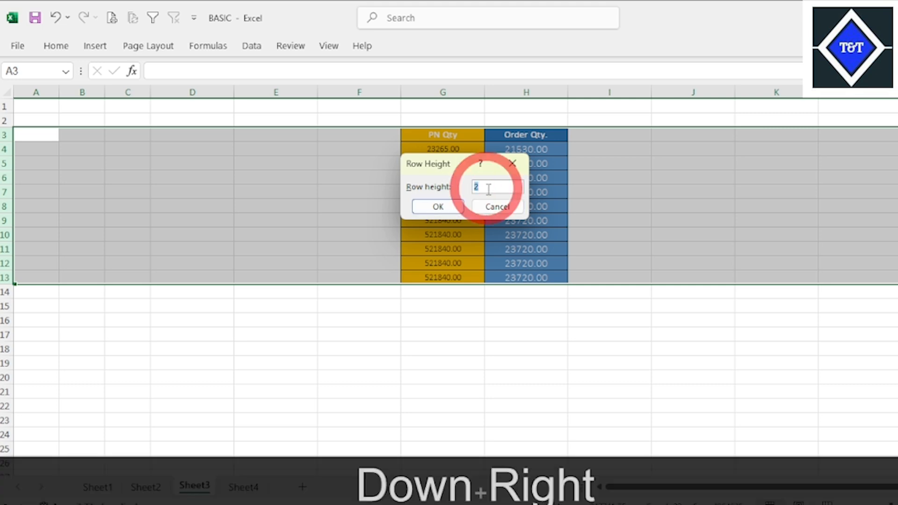
{"action": "key", "text": "Down"}
{"action": "key", "text": "Right"}
{"action": "key", "text": "Return"}
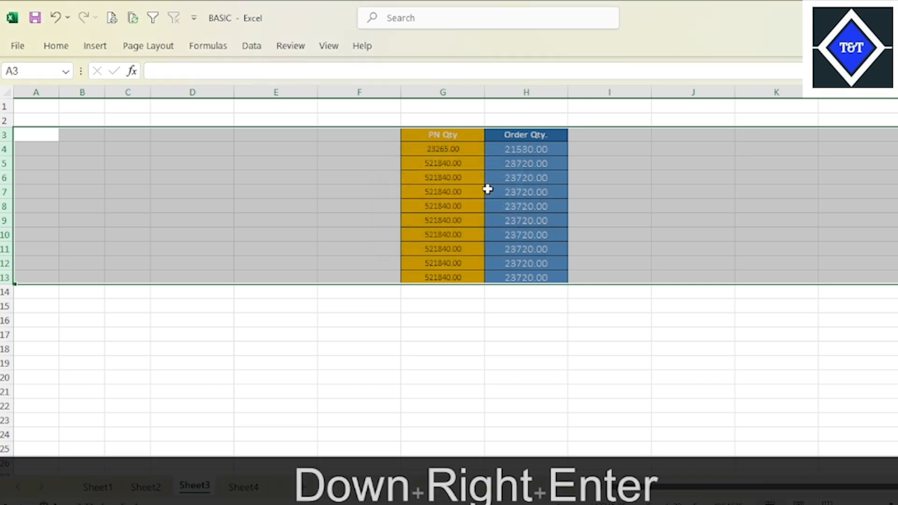
{"action": "left_click", "coordinate": [487, 209]}
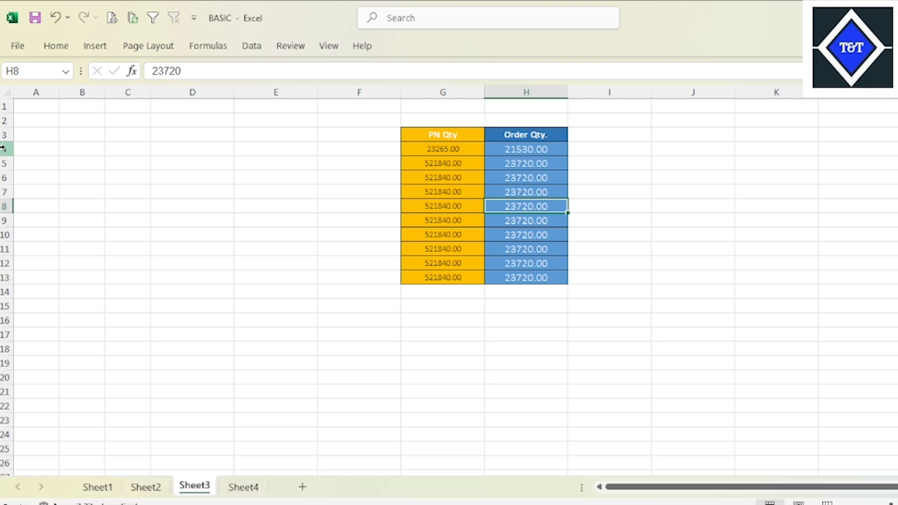
Set the height of rows 4 to 13 to 26, and enlarge header row 3 by eye
{"action": "left_click_drag", "start_coordinate": [4, 149], "coordinate": [2, 278]}
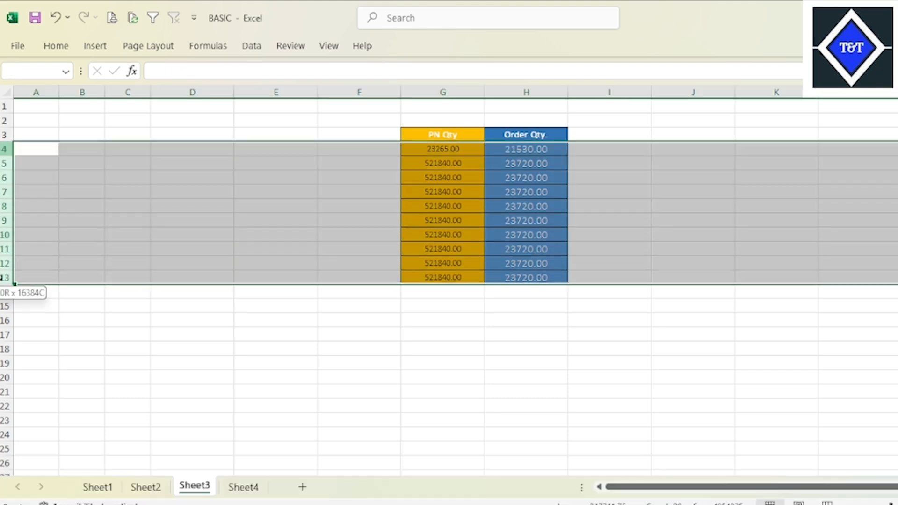
{"action": "left_click", "coordinate": [52, 45]}
{"action": "left_click", "coordinate": [687, 106]}
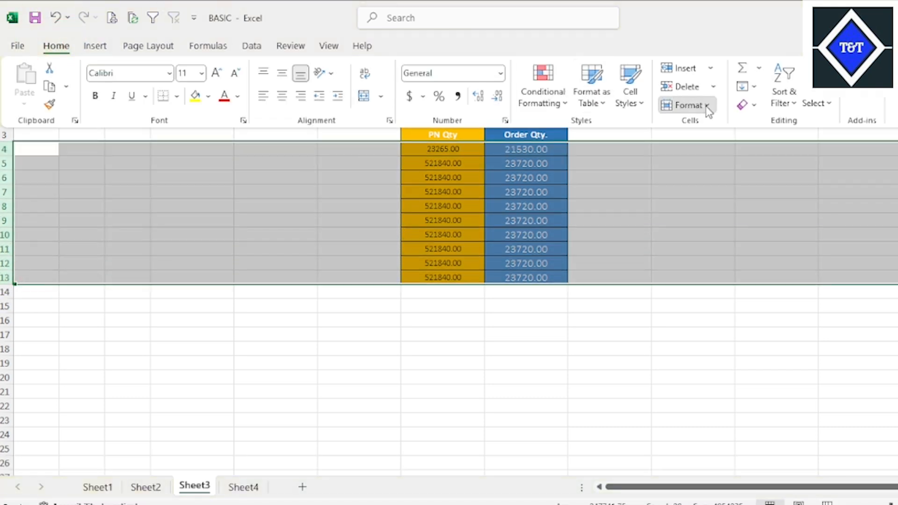
{"action": "left_click", "coordinate": [709, 145]}
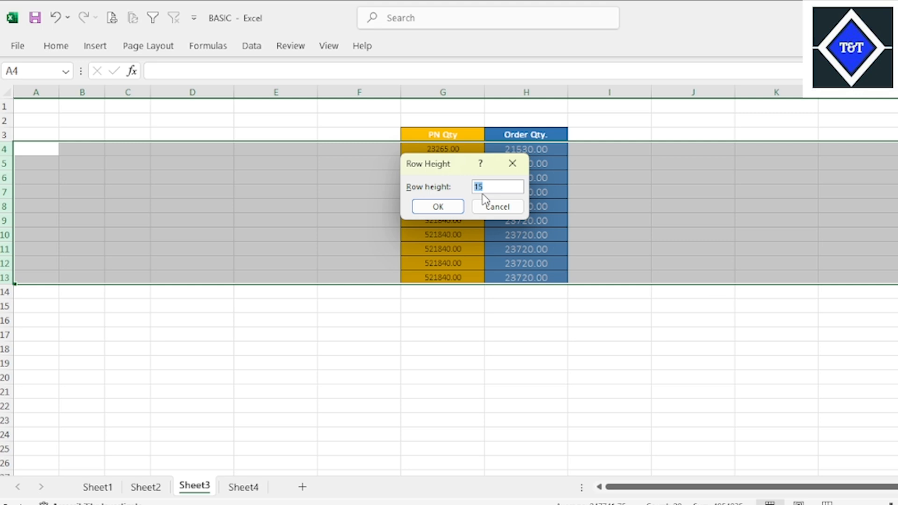
{"action": "key", "text": "Num_Lock"}
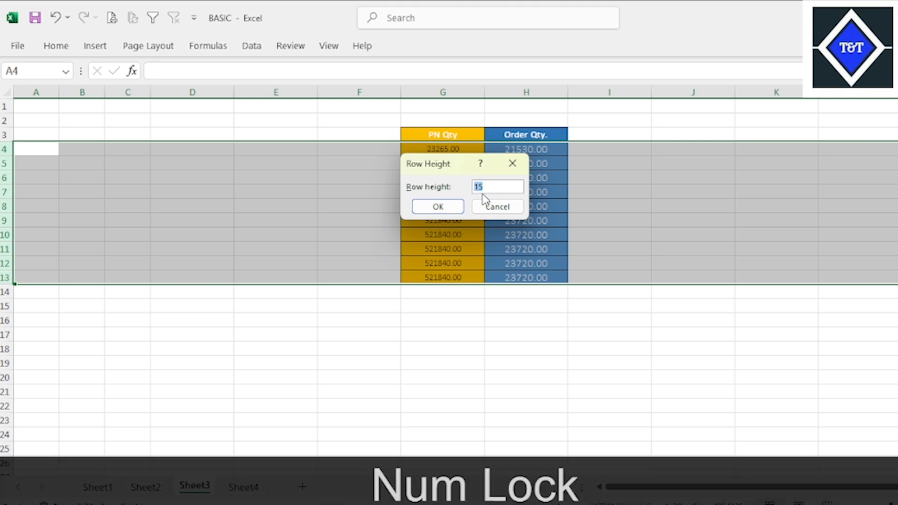
{"action": "type", "text": "26"}
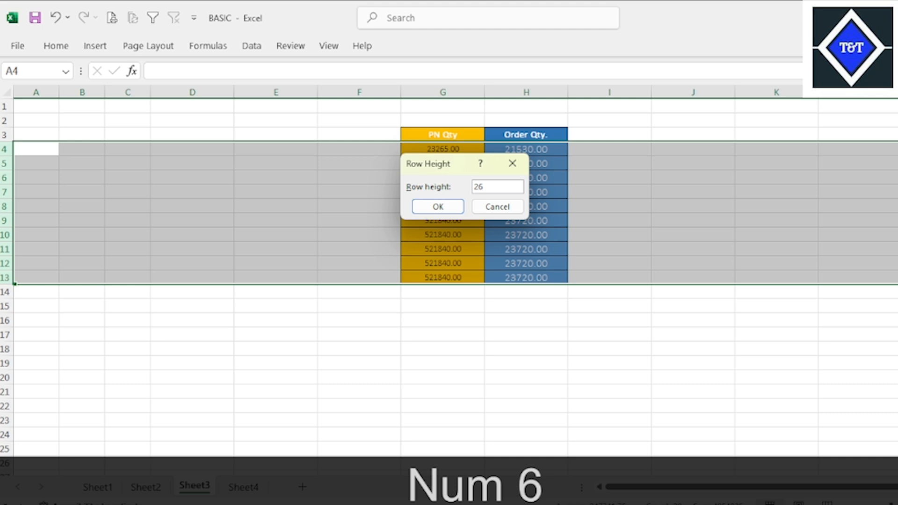
{"action": "left_click", "coordinate": [436, 207]}
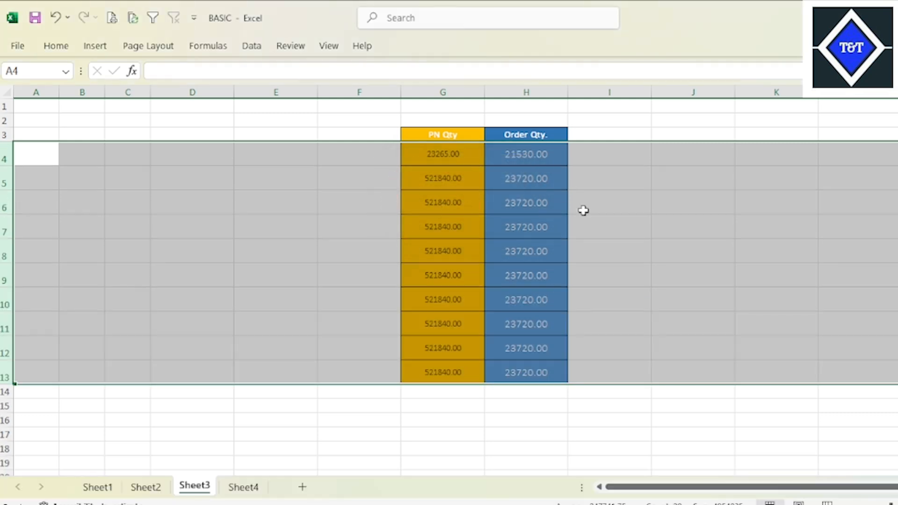
{"action": "left_click", "coordinate": [494, 193]}
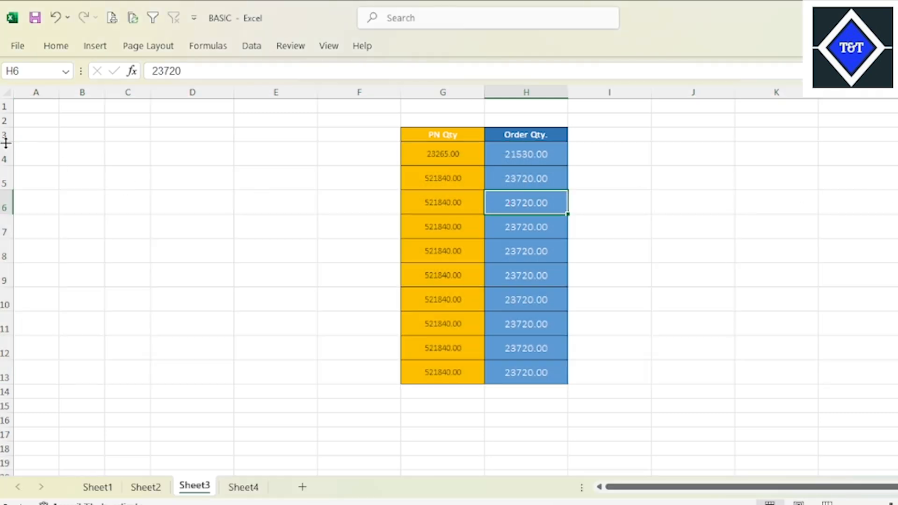
{"action": "left_click_drag", "start_coordinate": [6, 143], "coordinate": [6, 159]}
Select the table range G3:H13 and view the cell size and Hide & Unhide options without applying any
{"action": "left_click_drag", "start_coordinate": [440, 151], "coordinate": [533, 388]}
{"action": "left_click", "coordinate": [52, 46]}
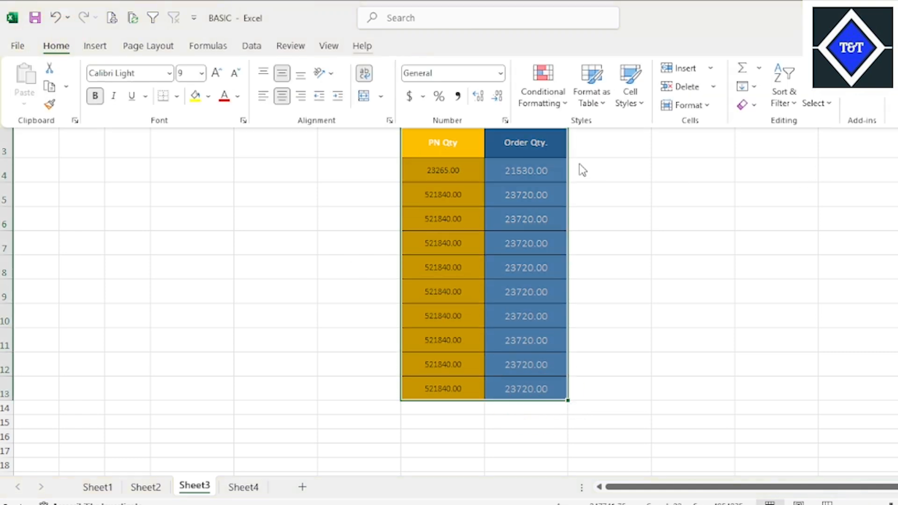
{"action": "left_click", "coordinate": [712, 104]}
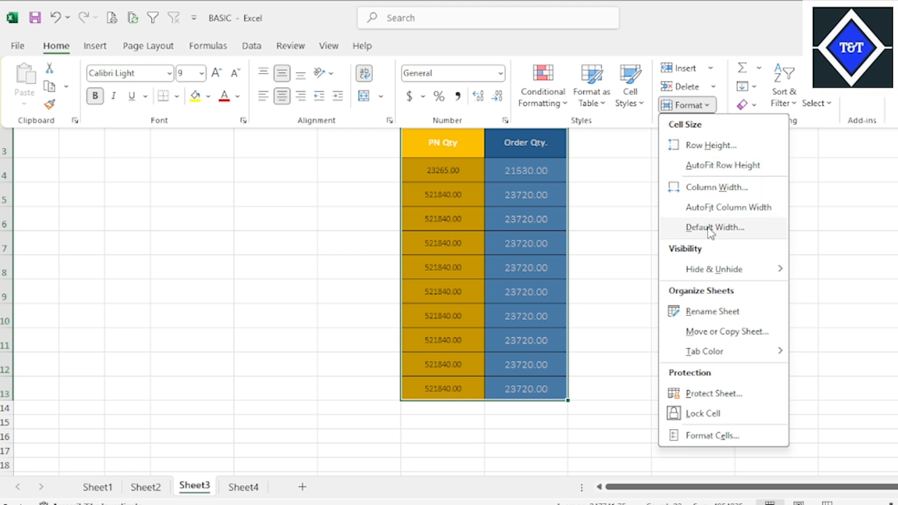
{"action": "mouse_move", "coordinate": [723, 279]}
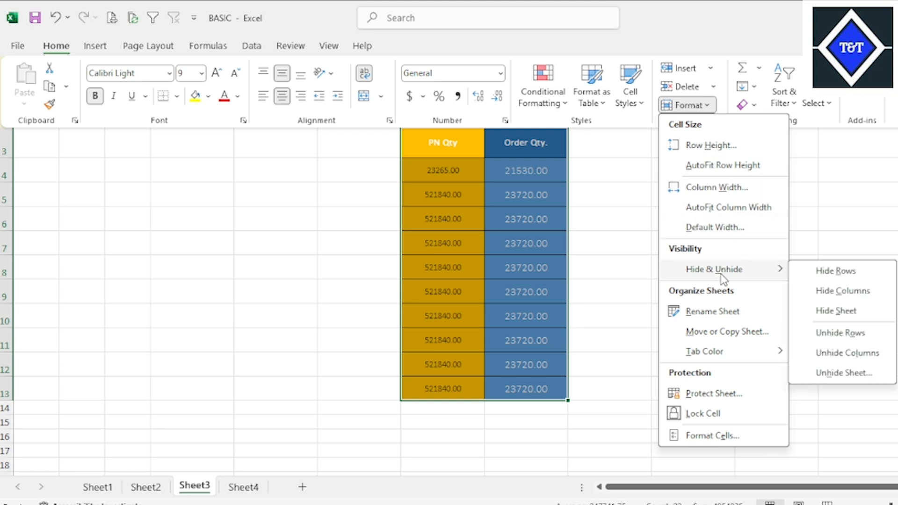
{"action": "left_click", "coordinate": [859, 207]}
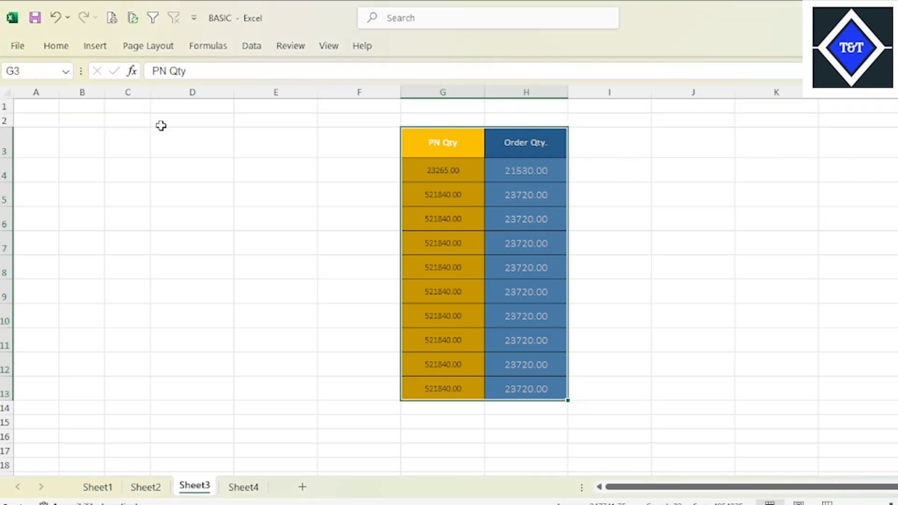
Copy the PN Qty and Order Qty table in G3:H13 and paste the copy at cell E3
{"action": "left_click_drag", "start_coordinate": [423, 140], "coordinate": [520, 391]}
{"action": "right_click", "coordinate": [520, 392]}
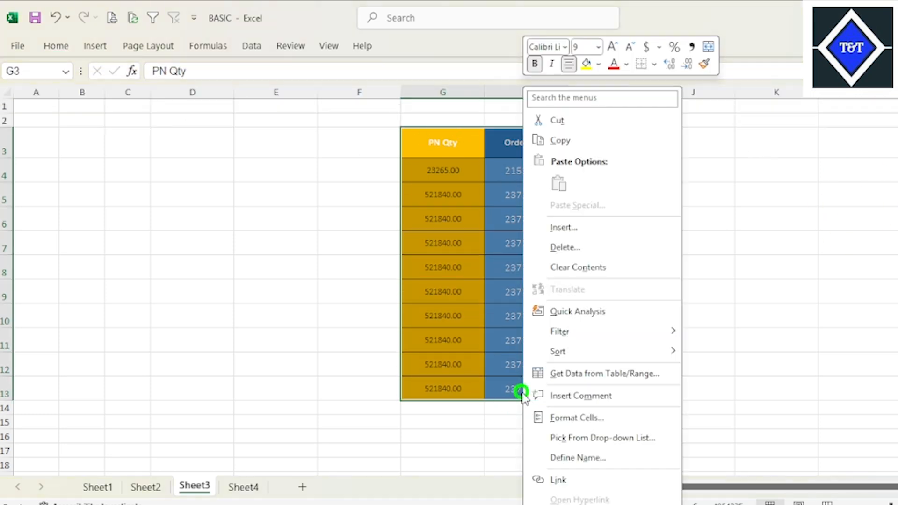
{"action": "left_click", "coordinate": [566, 142]}
{"action": "right_click", "coordinate": [248, 139]}
{"action": "left_click", "coordinate": [318, 227]}
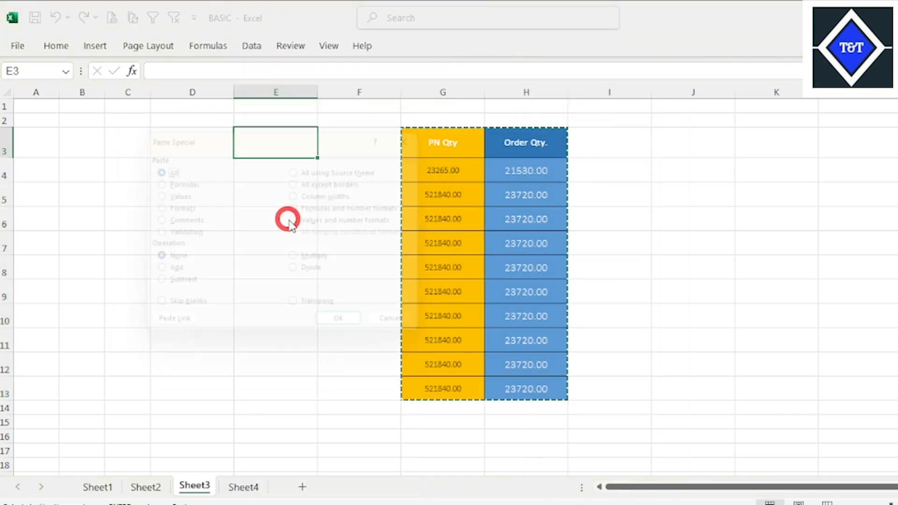
{"action": "left_click", "coordinate": [411, 333]}
{"action": "right_click", "coordinate": [268, 157]}
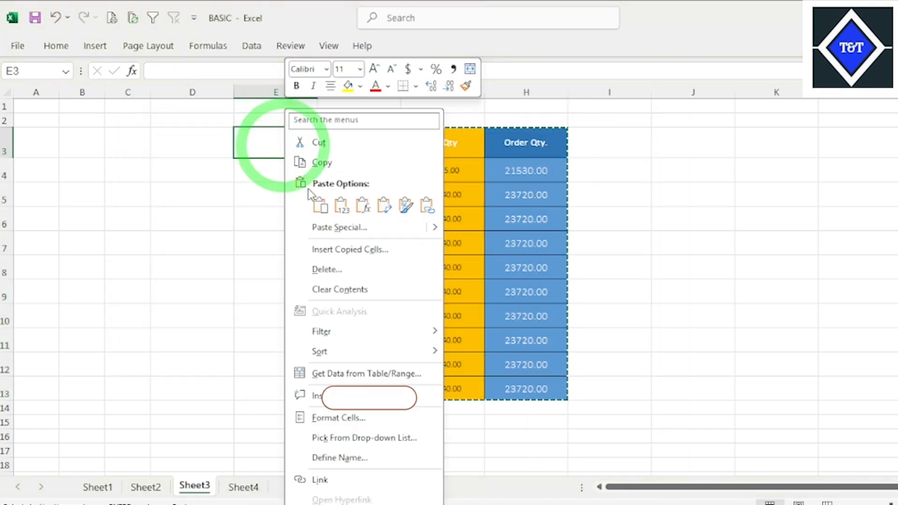
{"action": "left_click", "coordinate": [318, 203]}
{"action": "left_click", "coordinate": [655, 192]}
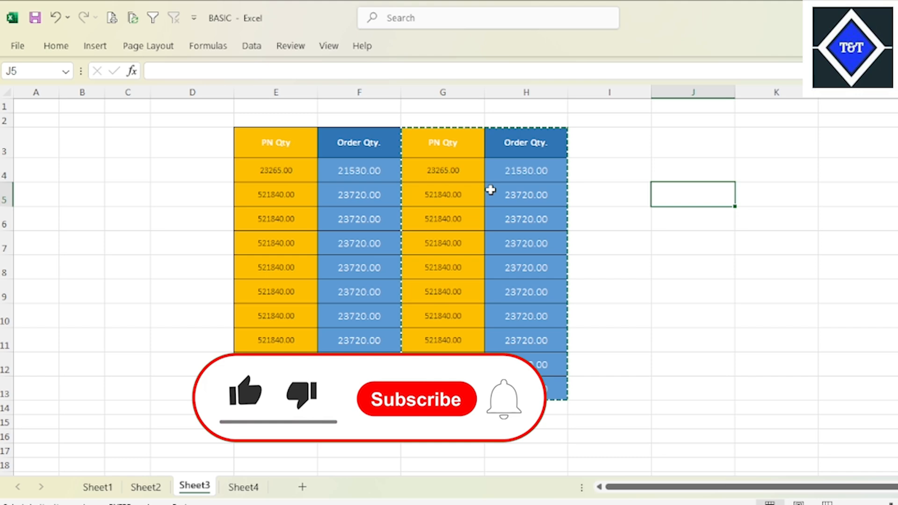
Select column G on Sheet3 and hide the sheet's rows with the Hide Rows command
{"action": "left_click", "coordinate": [442, 93]}
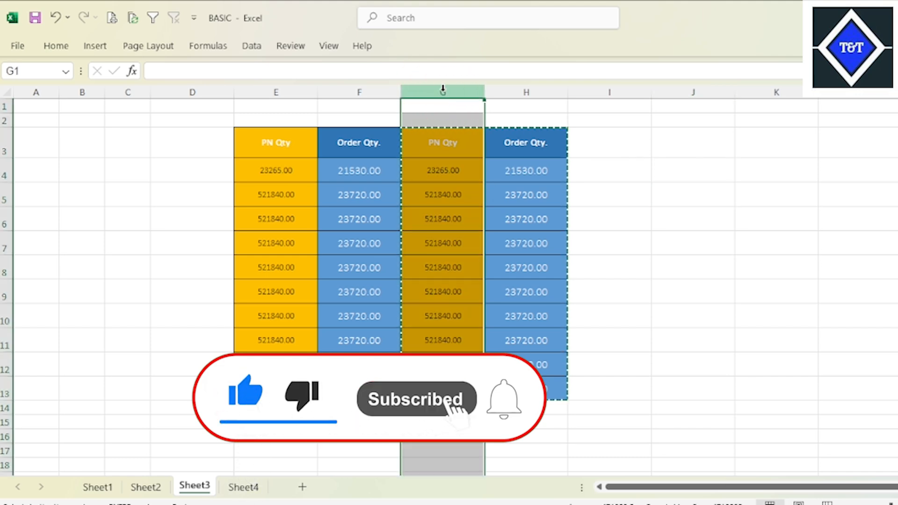
{"action": "right_click", "coordinate": [442, 94]}
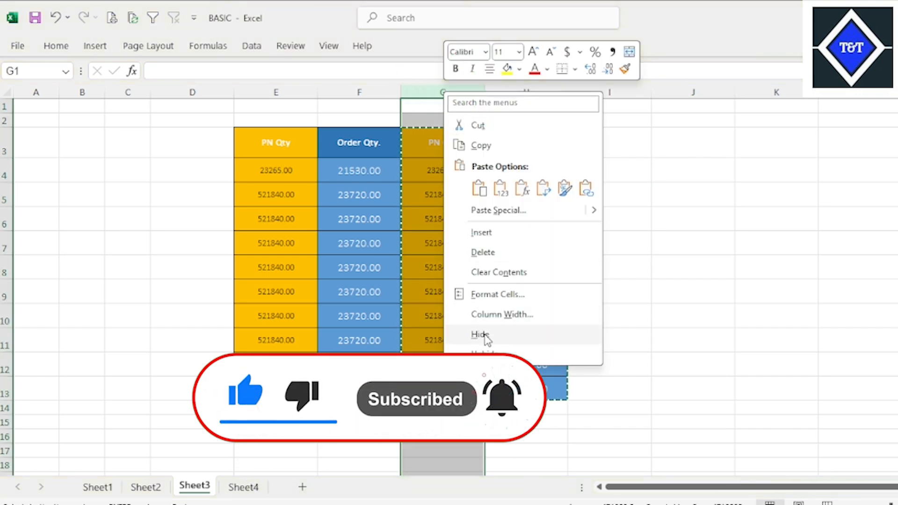
{"action": "left_click", "coordinate": [768, 235]}
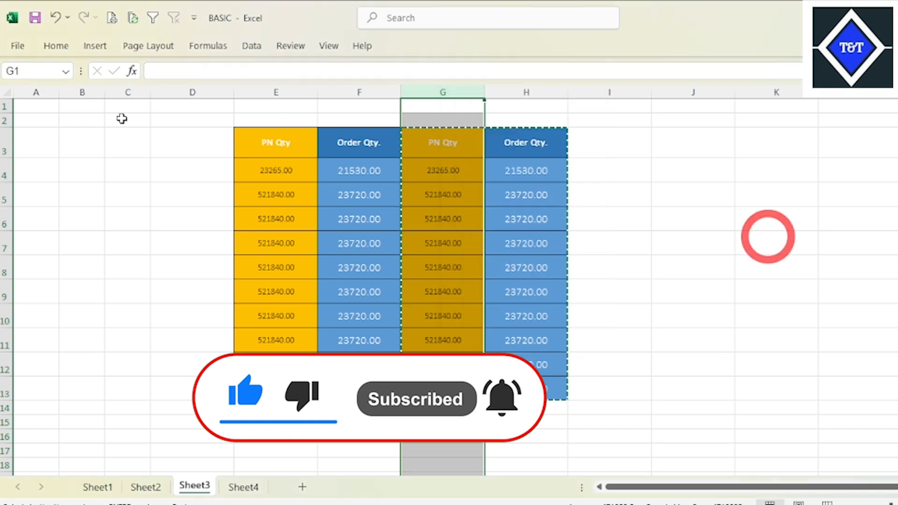
{"action": "left_click", "coordinate": [56, 45]}
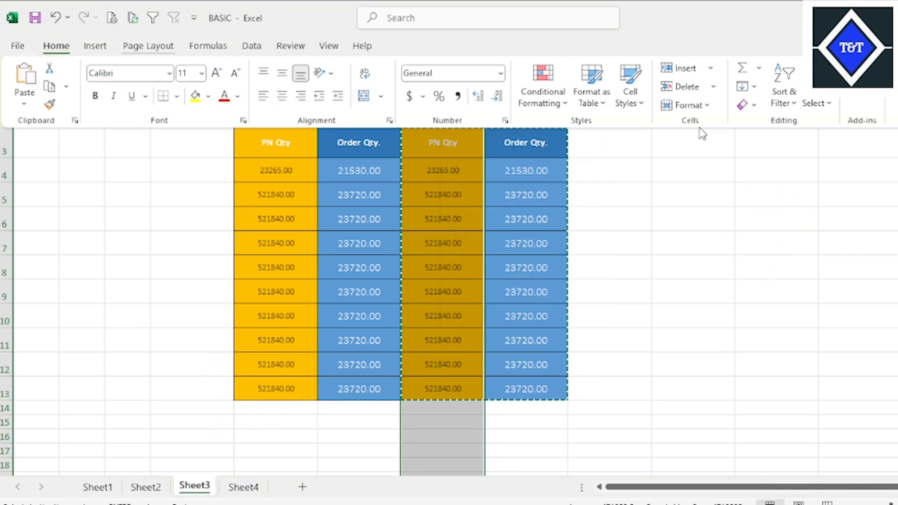
{"action": "left_click", "coordinate": [675, 108]}
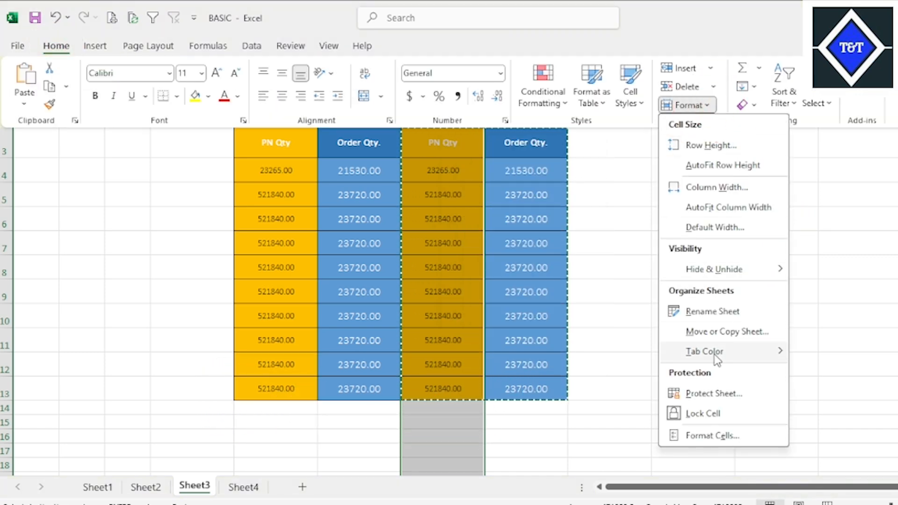
{"action": "mouse_move", "coordinate": [715, 352]}
{"action": "mouse_move", "coordinate": [727, 270]}
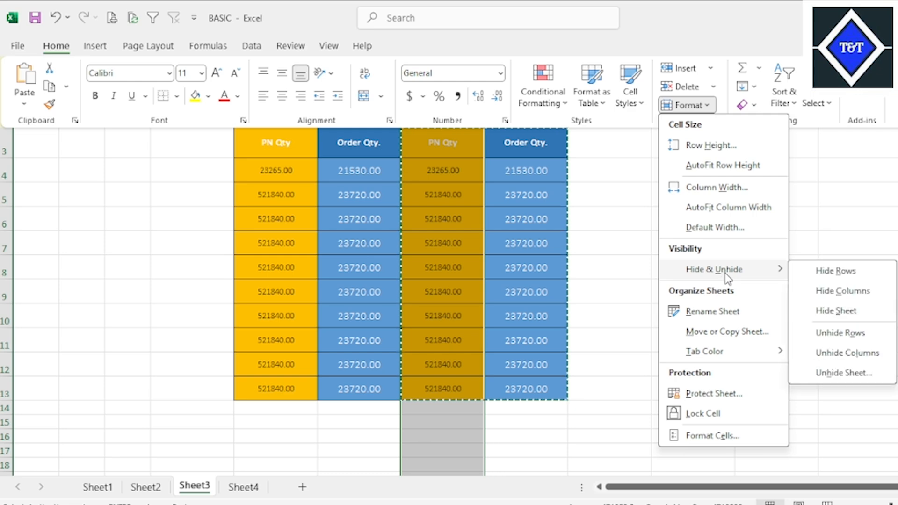
{"action": "left_click", "coordinate": [850, 274]}
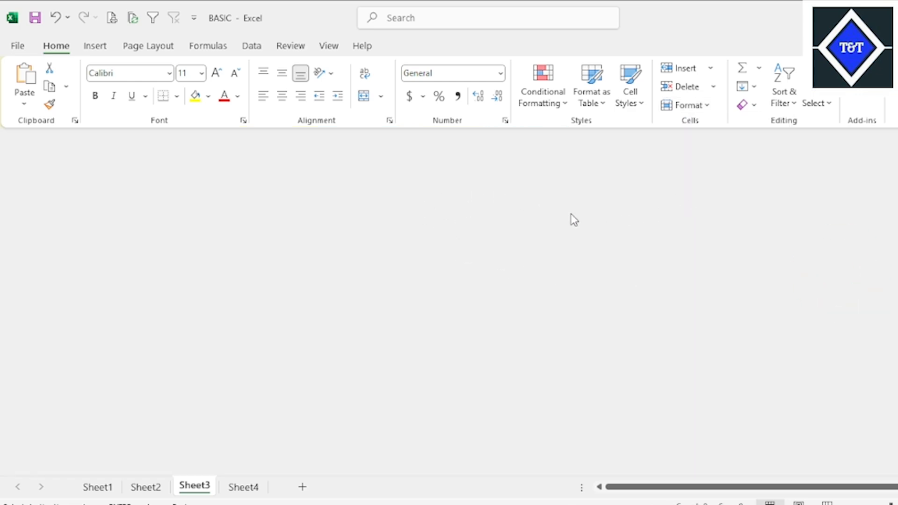
{"action": "left_click", "coordinate": [572, 216]}
{"action": "left_click", "coordinate": [440, 241]}
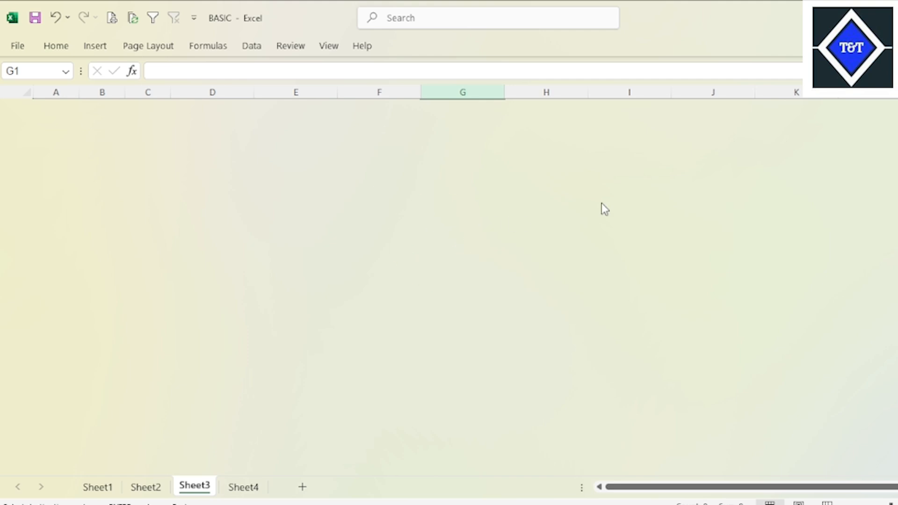
Unhide the hidden Result sheet
{"action": "left_click", "coordinate": [52, 47]}
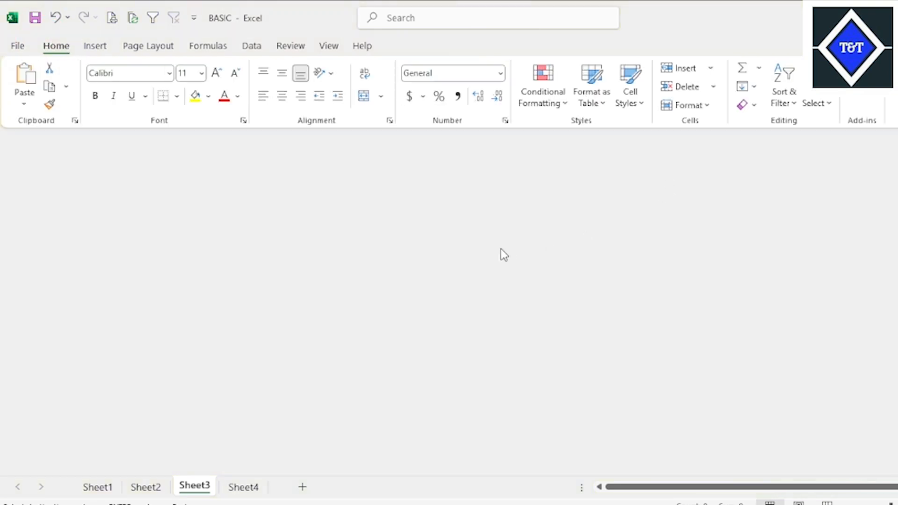
{"action": "left_click", "coordinate": [501, 252]}
{"action": "left_click", "coordinate": [69, 52]}
{"action": "left_click", "coordinate": [707, 108]}
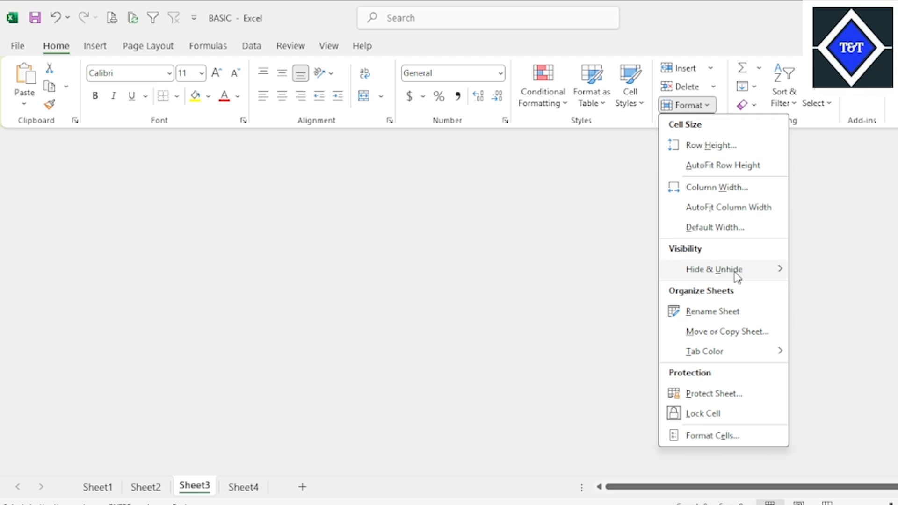
{"action": "mouse_move", "coordinate": [735, 271]}
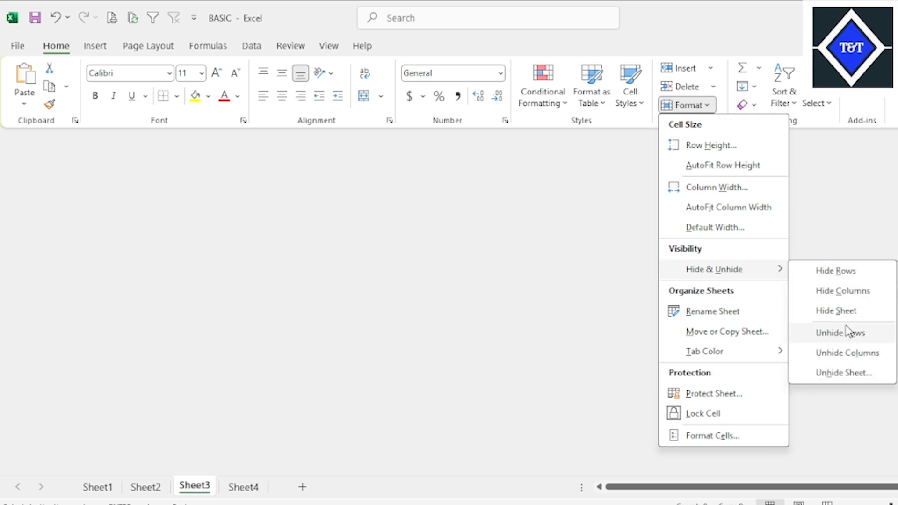
{"action": "left_click", "coordinate": [840, 375]}
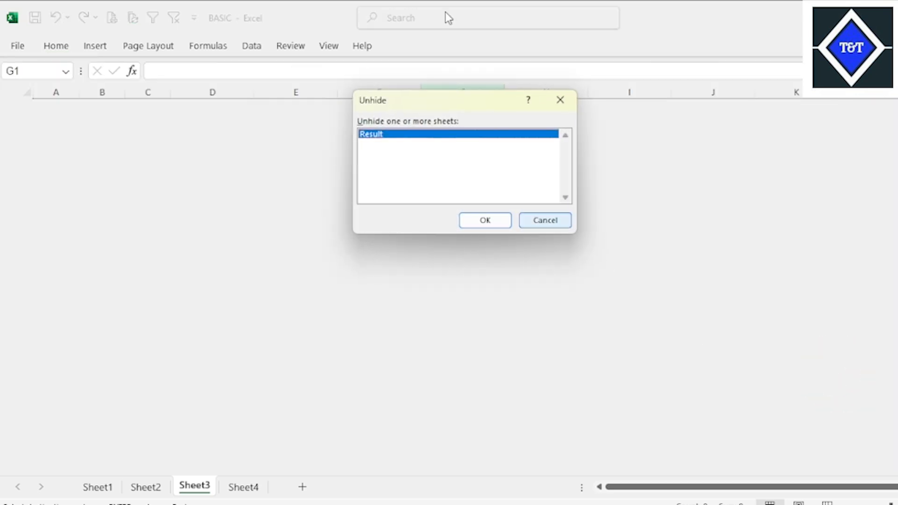
{"action": "left_click", "coordinate": [496, 225]}
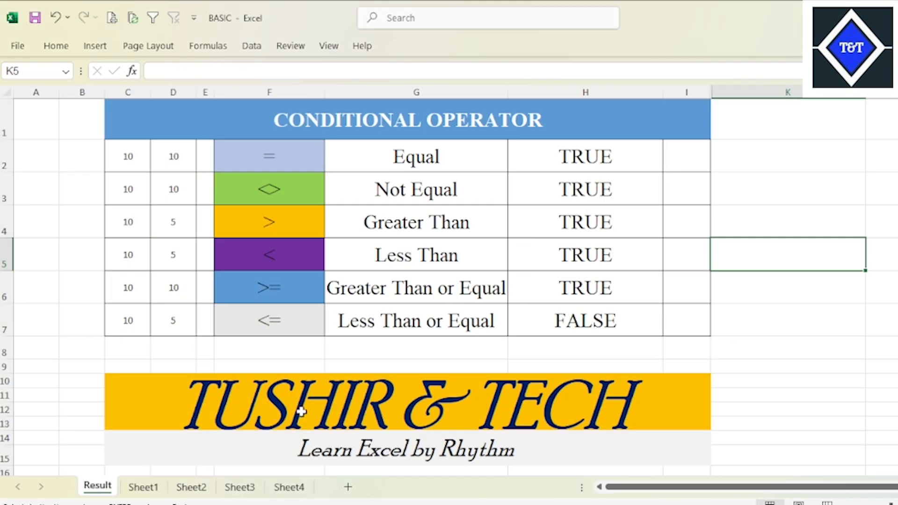
Return to Sheet3 and unhide all of its hidden rows
{"action": "left_click", "coordinate": [288, 487]}
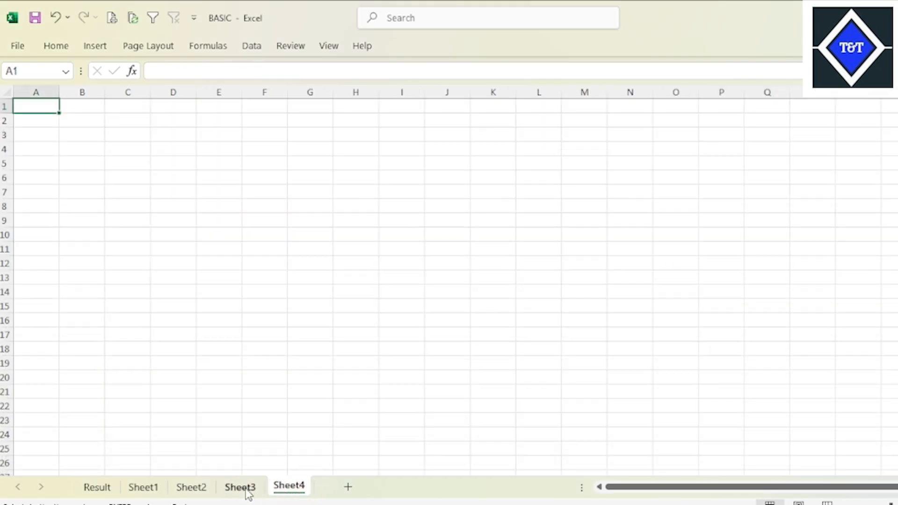
{"action": "left_click", "coordinate": [246, 489]}
{"action": "left_click", "coordinate": [200, 490]}
{"action": "left_click", "coordinate": [234, 491]}
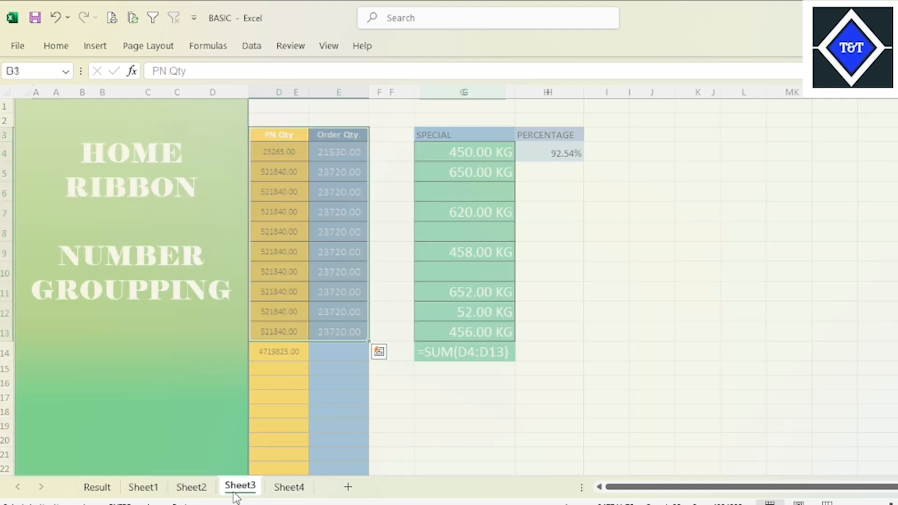
{"action": "left_click", "coordinate": [65, 48]}
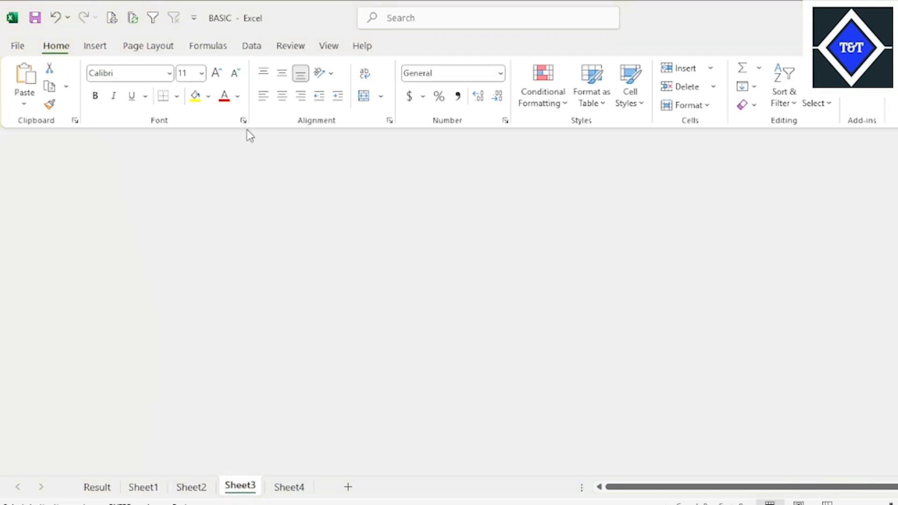
{"action": "left_click", "coordinate": [702, 111]}
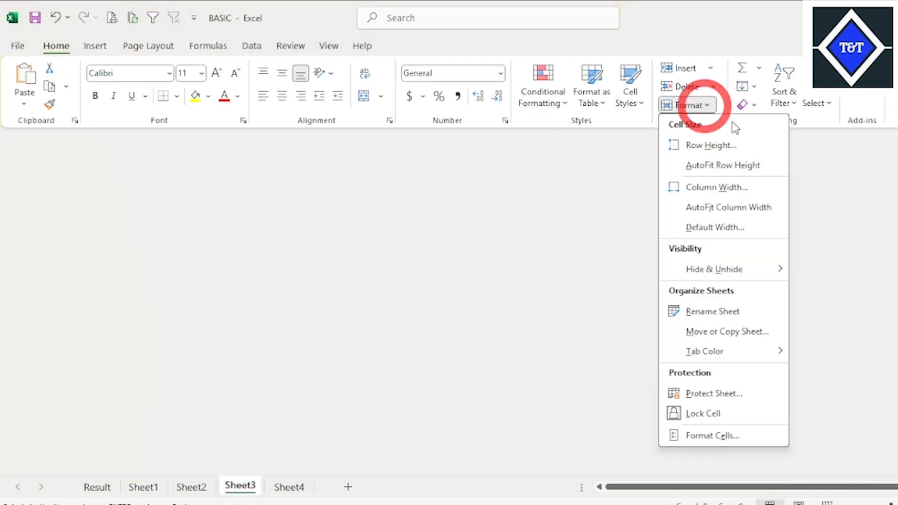
{"action": "mouse_move", "coordinate": [748, 272]}
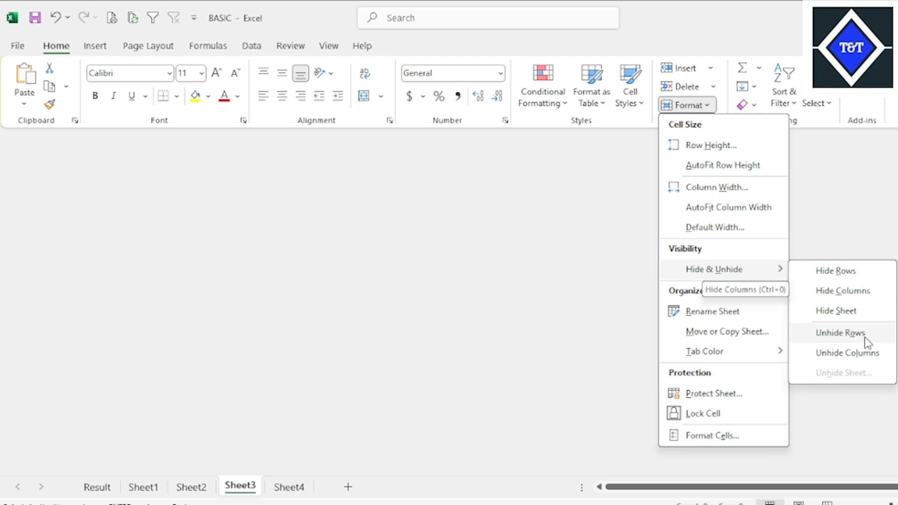
{"action": "left_click", "coordinate": [843, 333]}
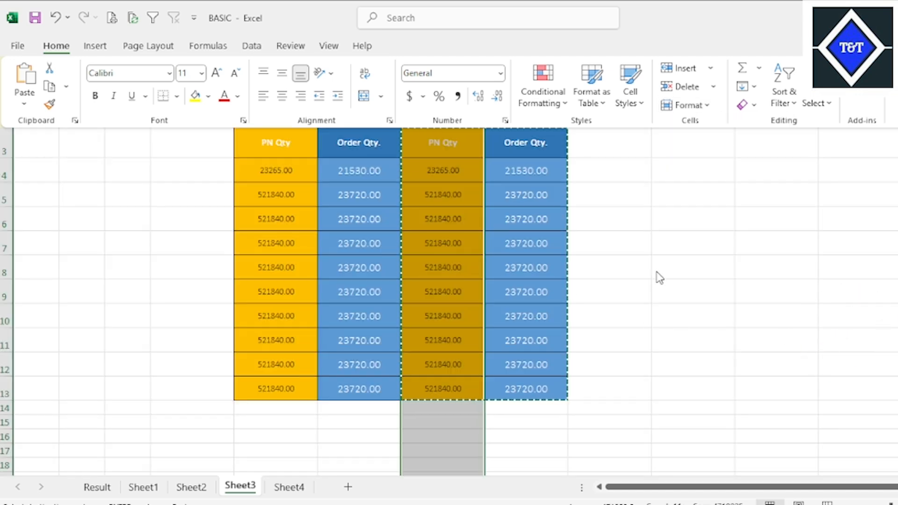
{"action": "scroll", "coordinate": [288, 263], "scroll_direction": "down", "scroll_amount": 3}
{"action": "scroll", "coordinate": [289, 262], "scroll_direction": "up", "scroll_amount": 3}
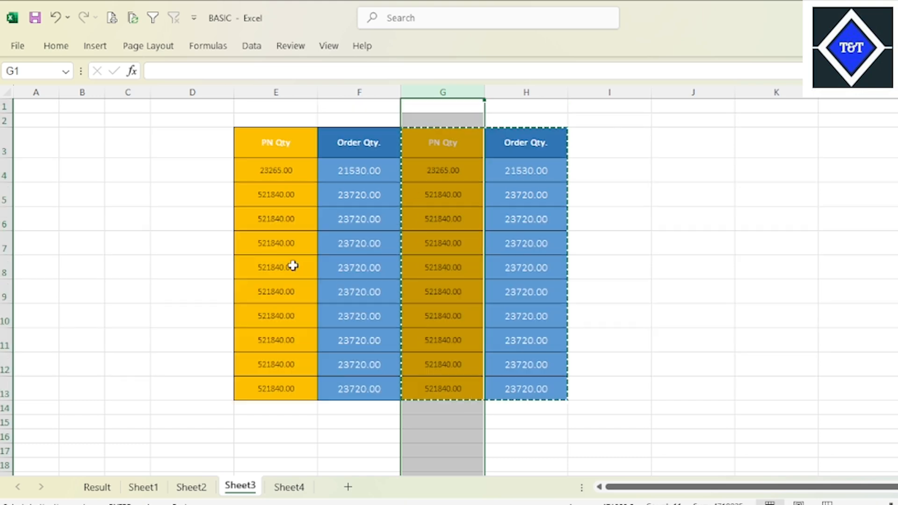
Cancel the pending copy of G3:H13 and select the empty cell I6
{"action": "left_click", "coordinate": [624, 218]}
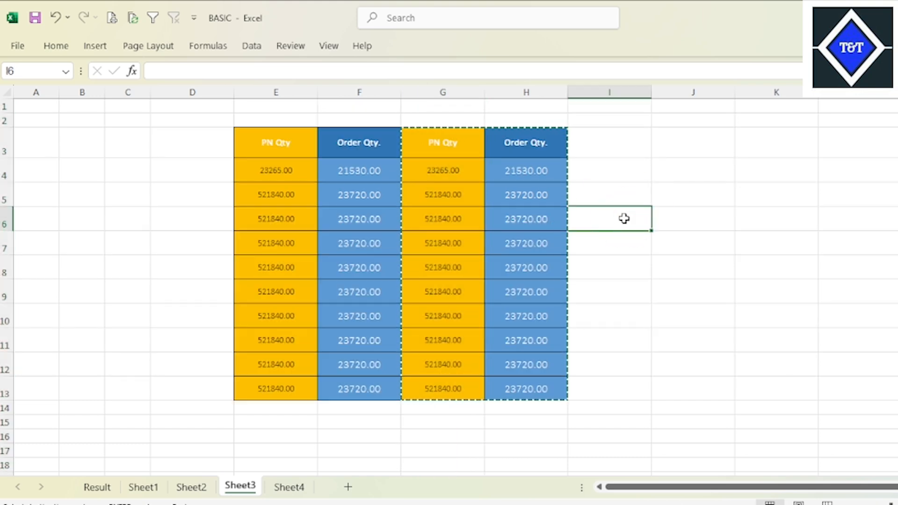
{"action": "key", "text": "Escape"}
{"action": "left_click", "coordinate": [629, 208]}
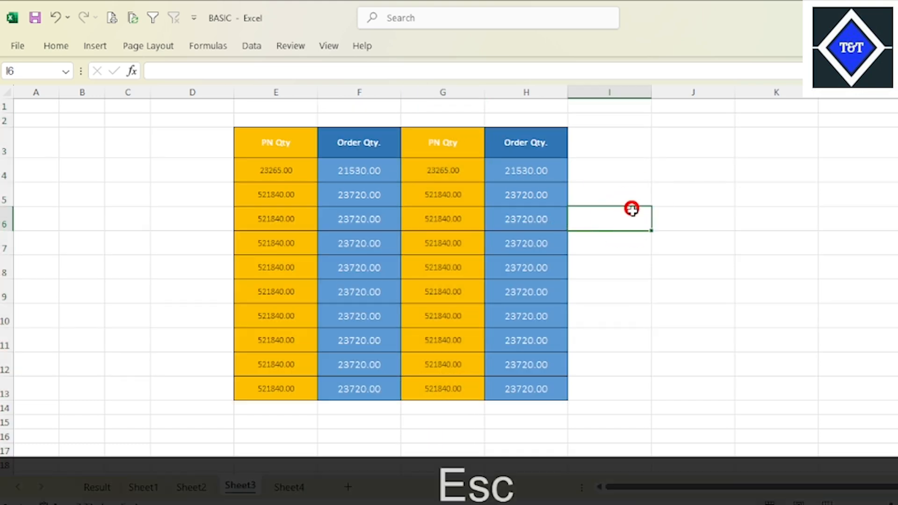
Select cell G5 and review the cell size, visibility, sheet and protection format options without applying any
{"action": "left_click", "coordinate": [416, 191]}
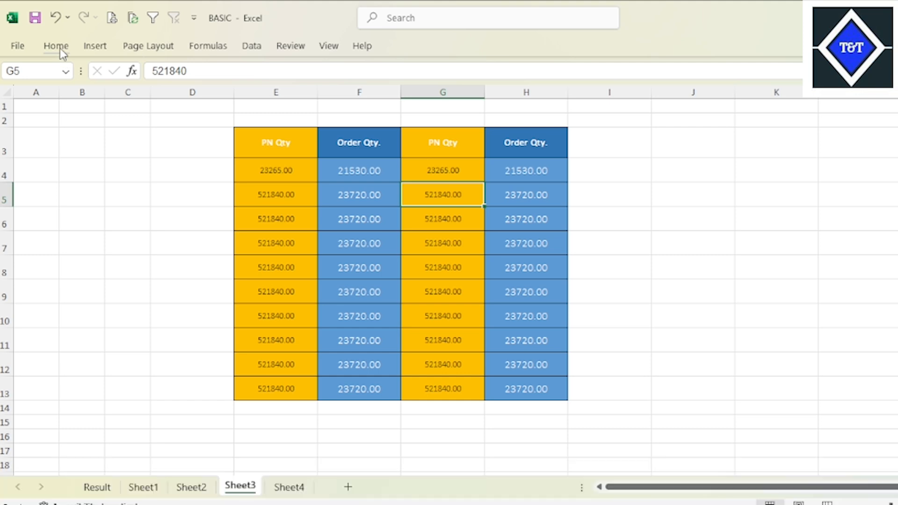
{"action": "left_click", "coordinate": [59, 50]}
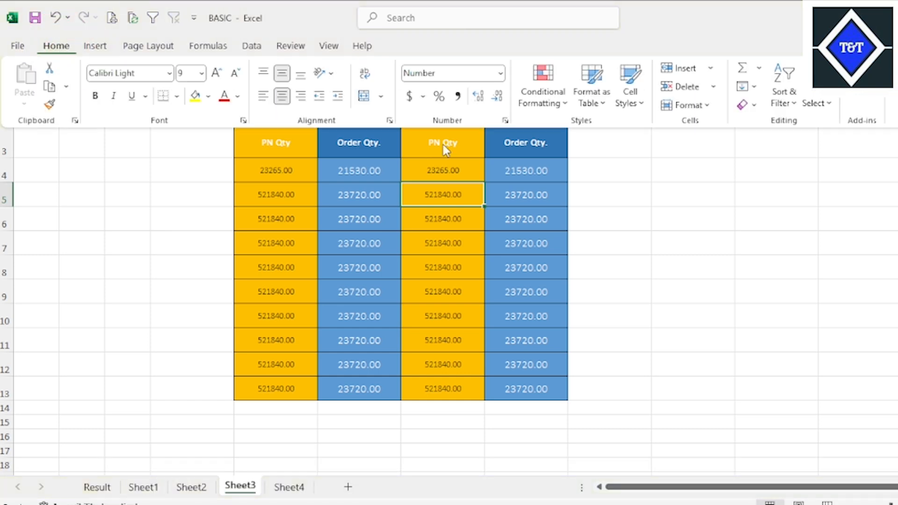
{"action": "left_click", "coordinate": [705, 107]}
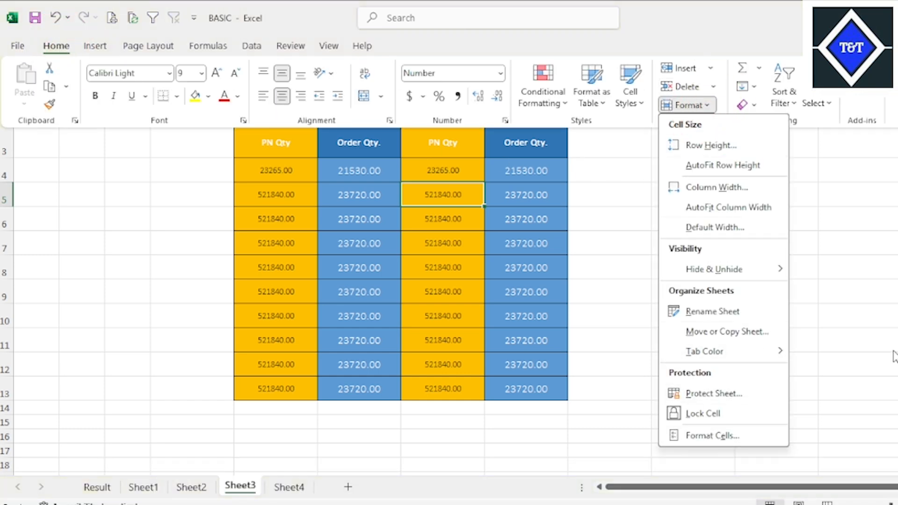
{"action": "left_click", "coordinate": [403, 226]}
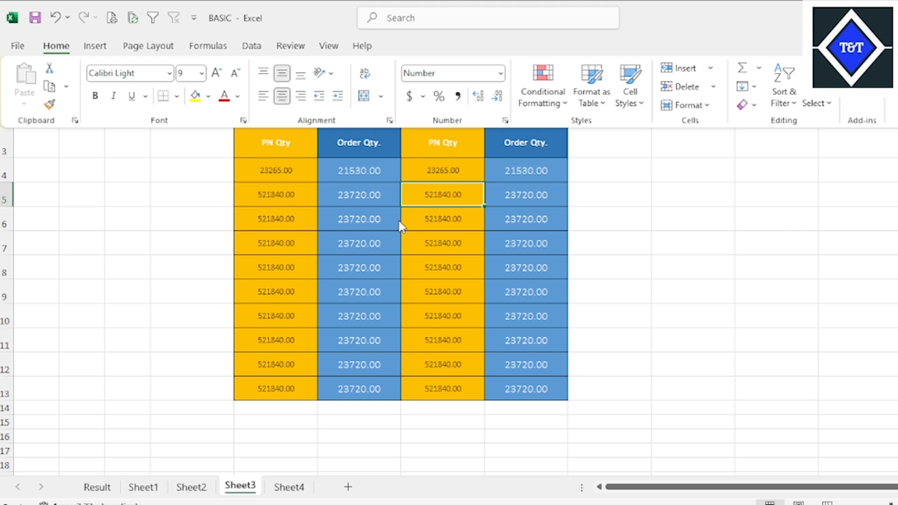
{"action": "key", "text": "ctrl+F1"}
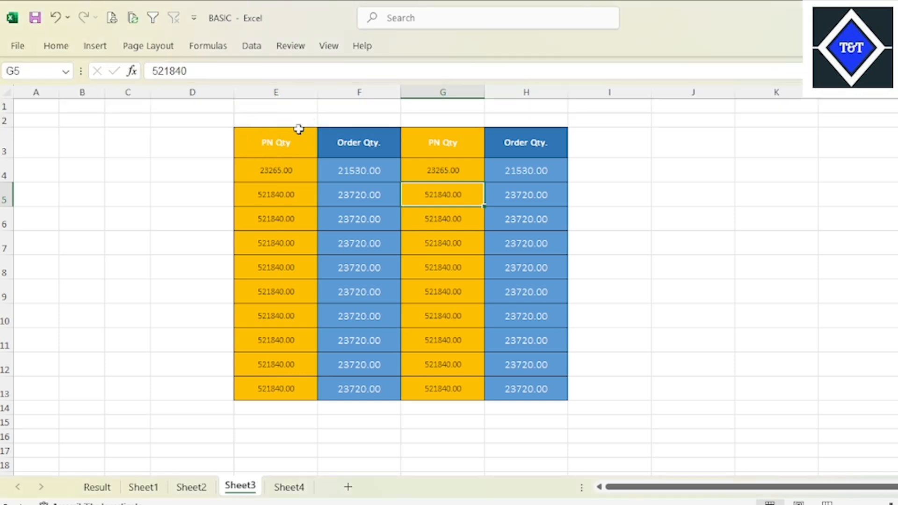
Select columns E to H and widen them equally by eye
{"action": "left_click_drag", "start_coordinate": [295, 92], "coordinate": [545, 91]}
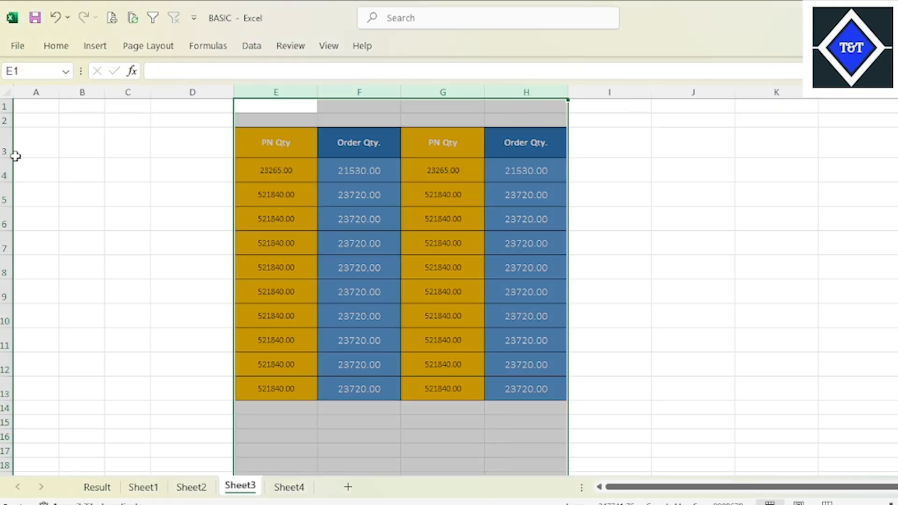
{"action": "left_click_drag", "start_coordinate": [15, 156], "coordinate": [9, 388]}
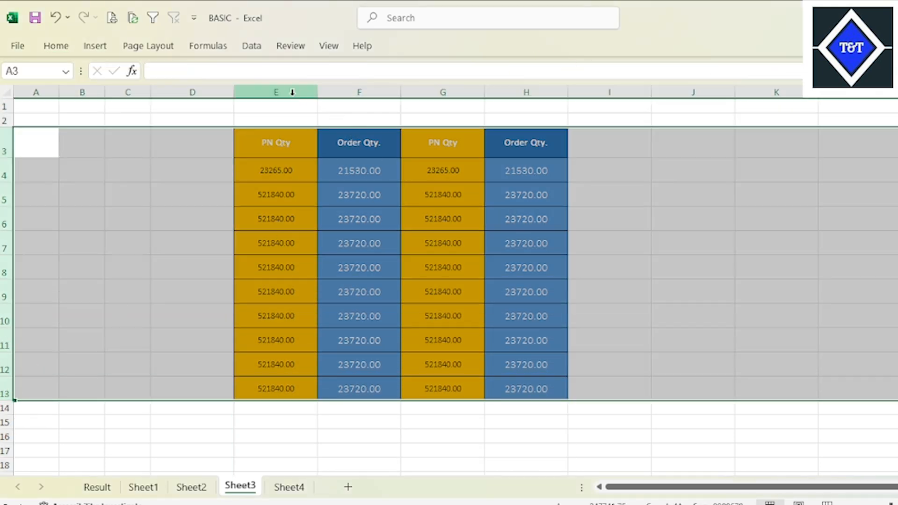
{"action": "left_click_drag", "start_coordinate": [292, 92], "coordinate": [578, 92]}
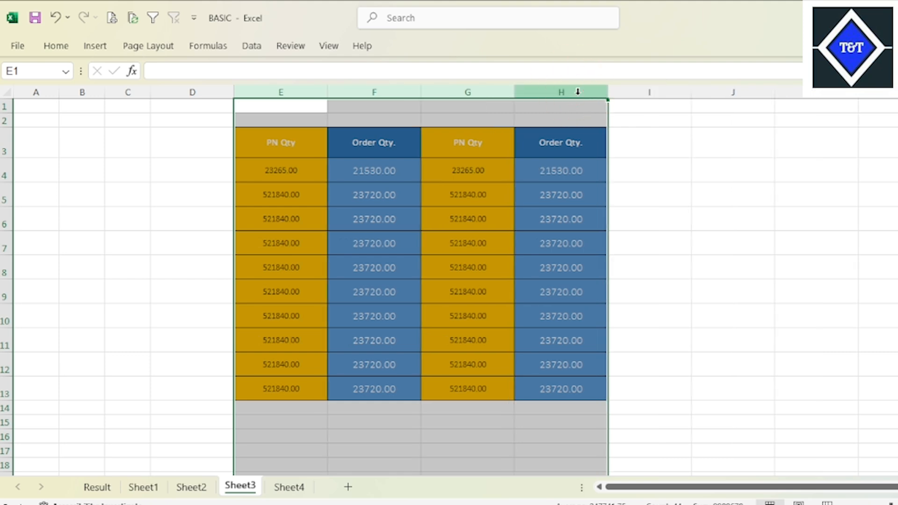
{"action": "left_click", "coordinate": [56, 45]}
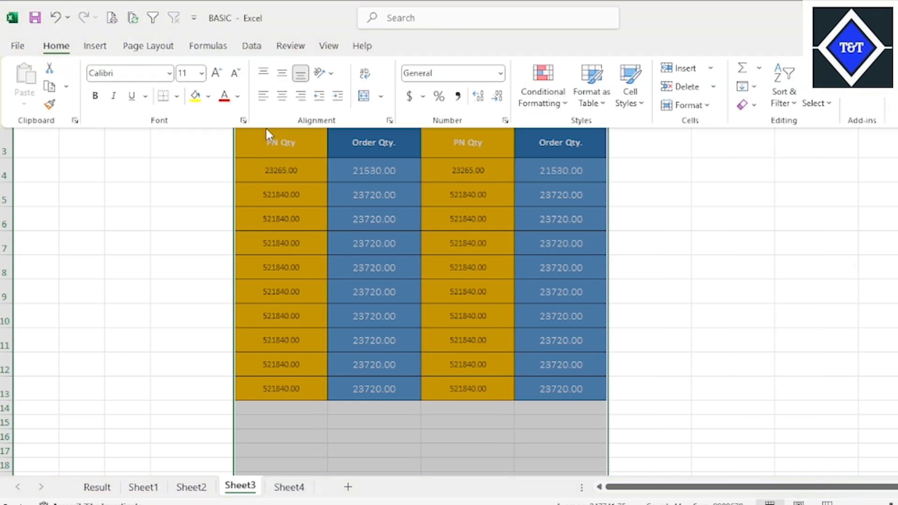
{"action": "left_click", "coordinate": [469, 281]}
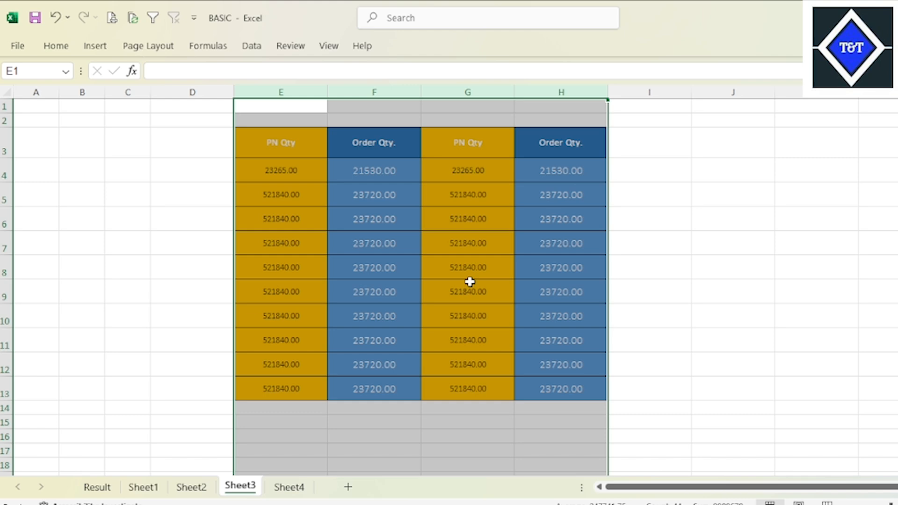
Select the whole PN Qty and Order Qty table in E3:H13
{"action": "left_click", "coordinate": [555, 195]}
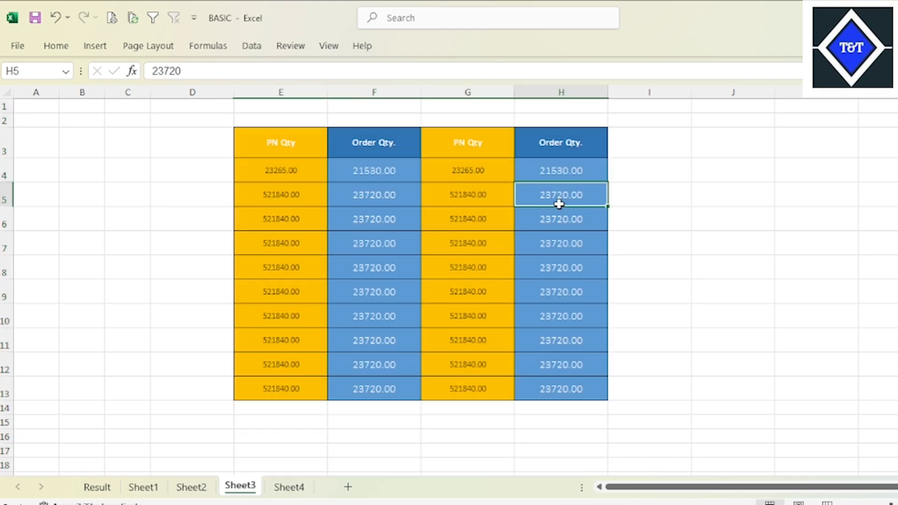
{"action": "left_click_drag", "start_coordinate": [245, 156], "coordinate": [553, 381]}
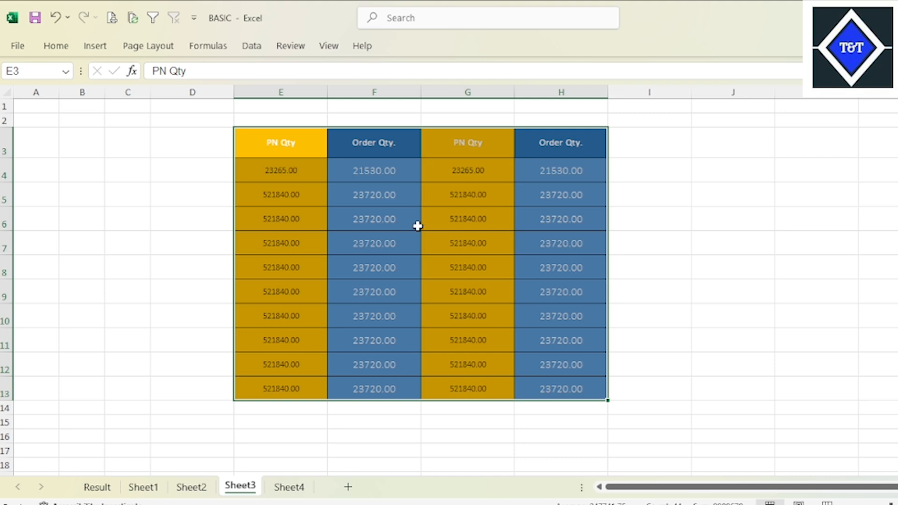
{"action": "left_click", "coordinate": [62, 48]}
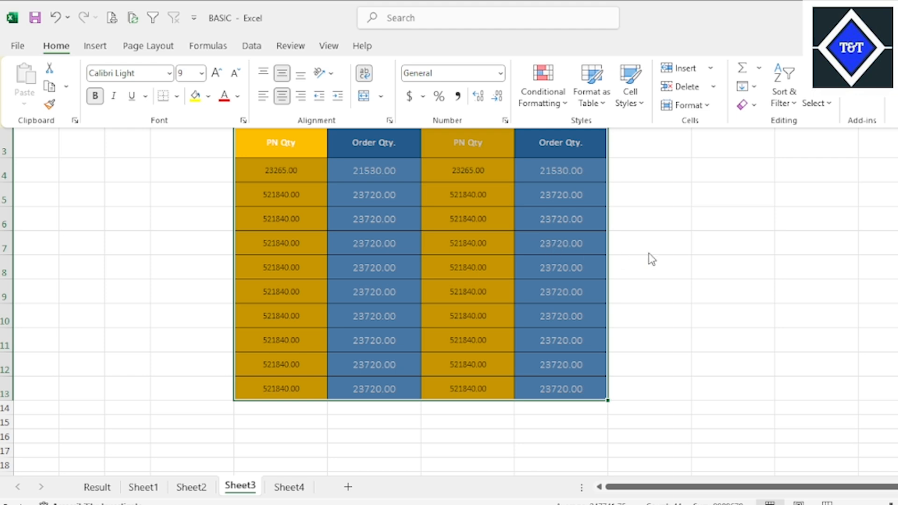
{"action": "key", "text": "ctrl+v"}
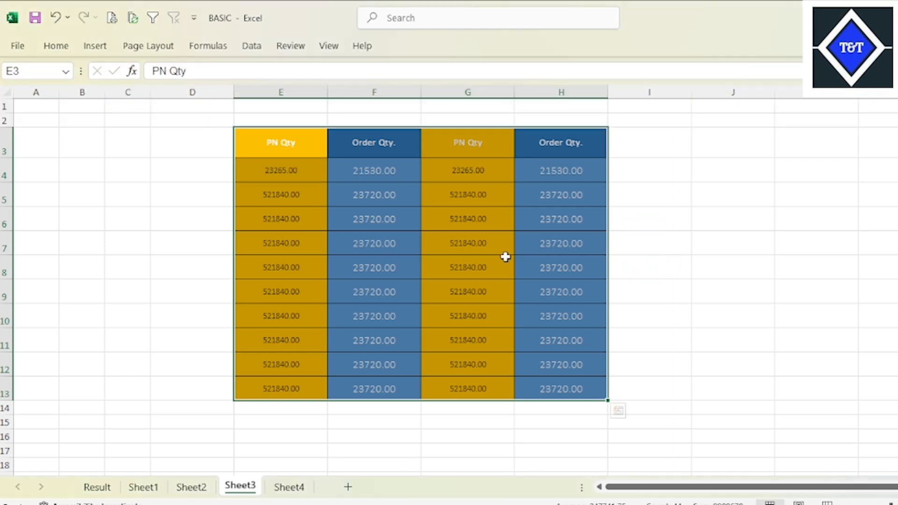